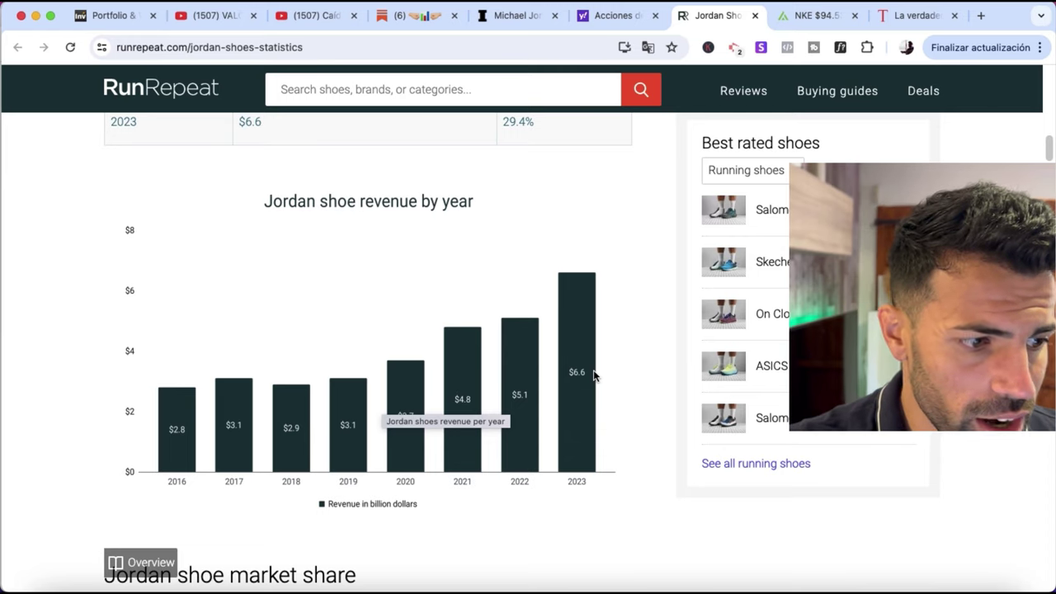
Switch to the TIKR financials page for NIKE, Inc. and examine the latest annual revenue in the chart.
click(798, 18)
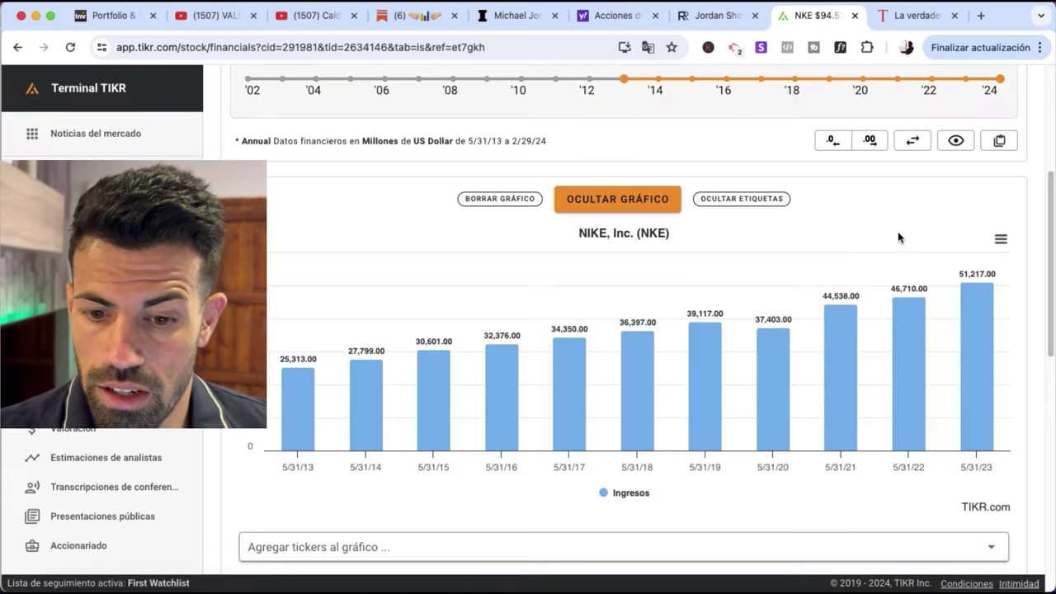
mouse_move(978, 310)
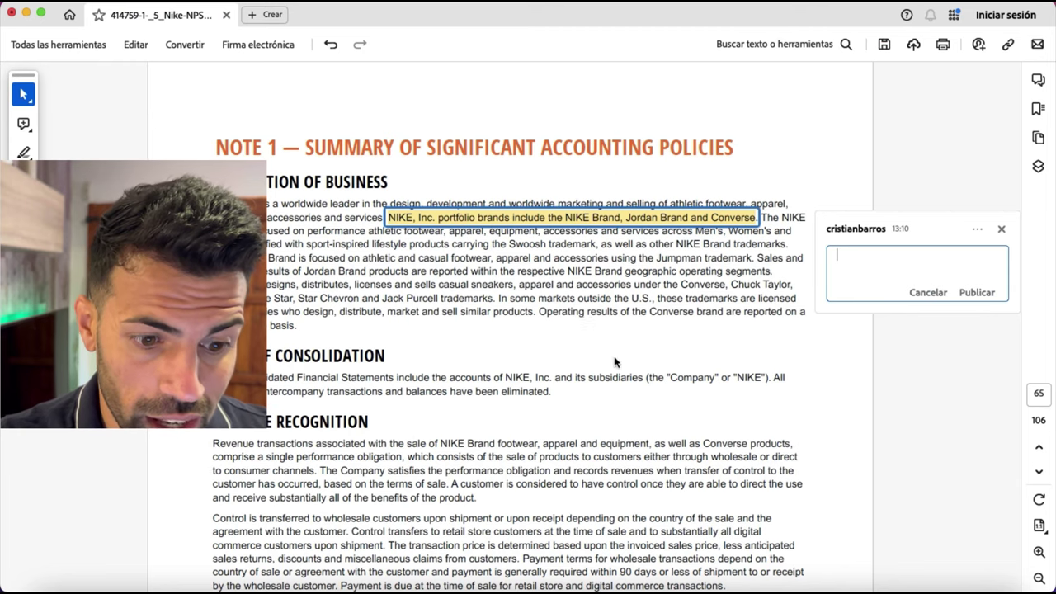
Dismiss the open comment in the Nike annual report and go to the revenue breakdown on page 36, including the Jordan Brand row.
click(1001, 228)
click(1038, 394)
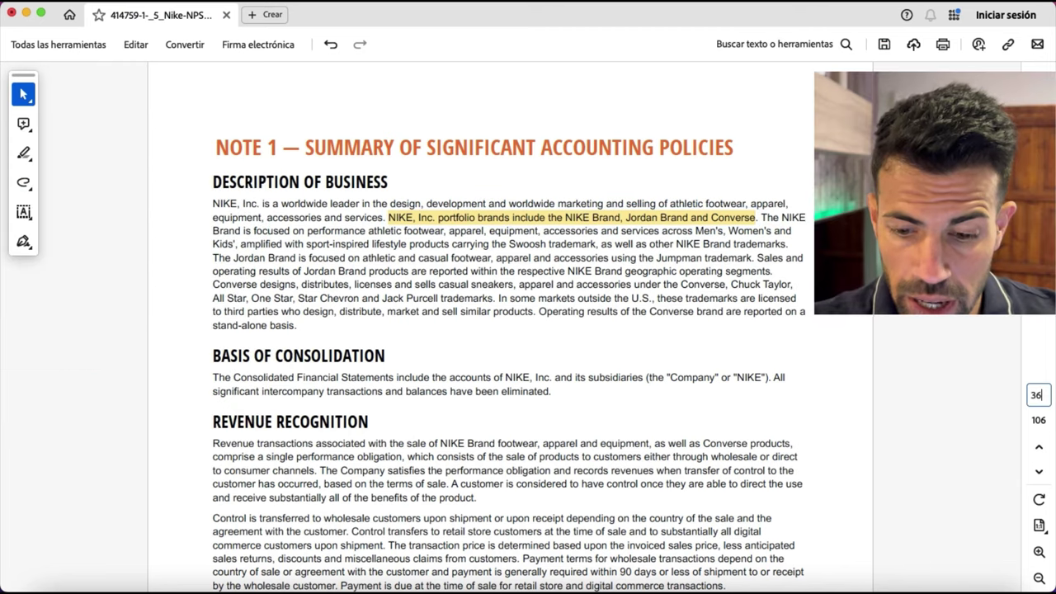
text(36)
key(Return)
scroll(612, 363, down, 1)
scroll(612, 363, down, 1)
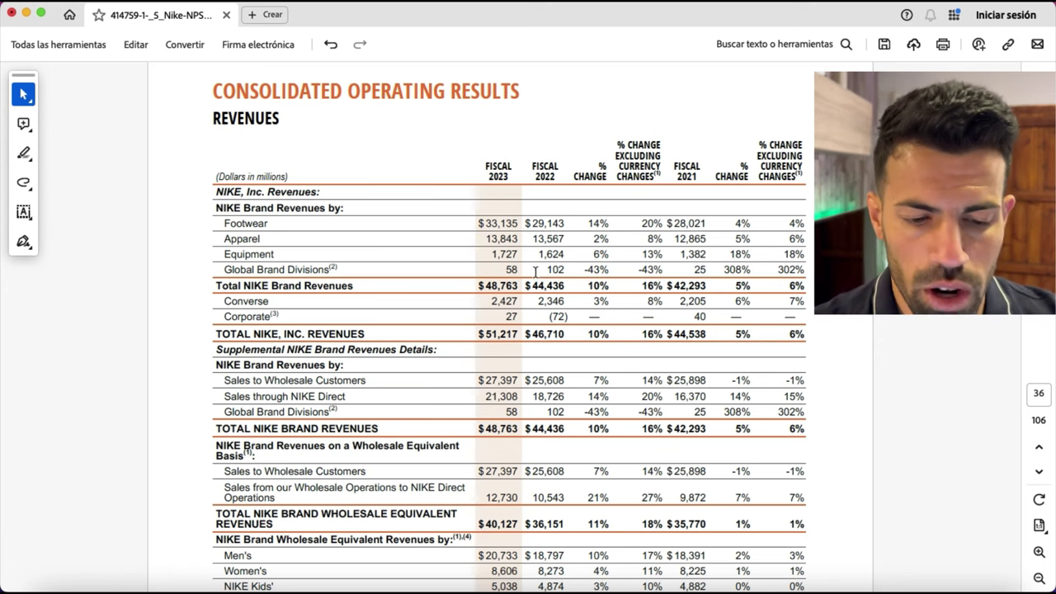
scroll(538, 274, down, 5)
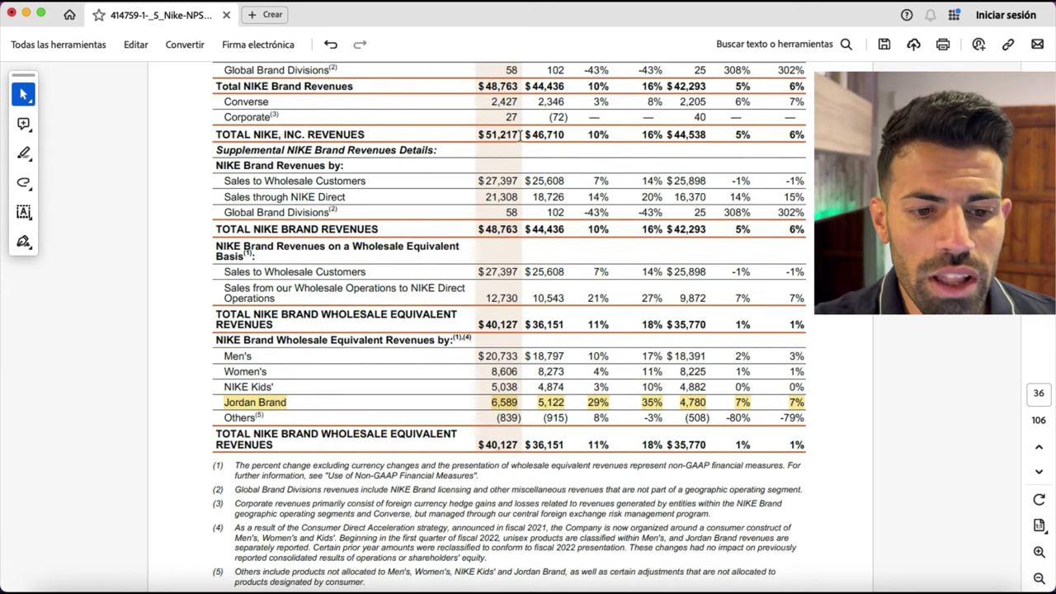
Compare fiscal 2023 revenue and percentage change between the total NIKE, Inc. row and the Jordan Brand row.
drag(518, 134, 489, 135)
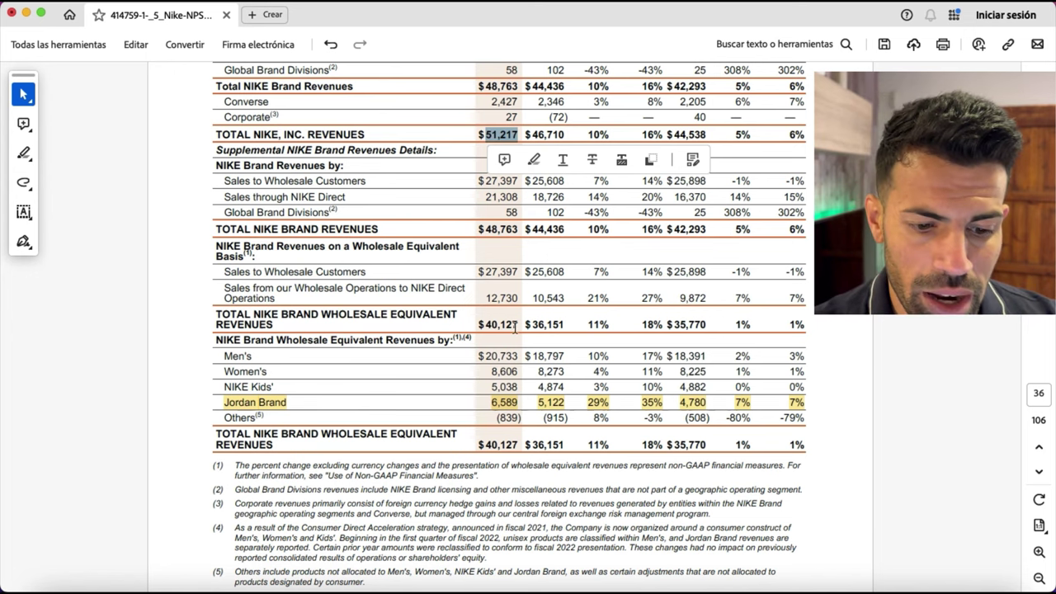
click(494, 402)
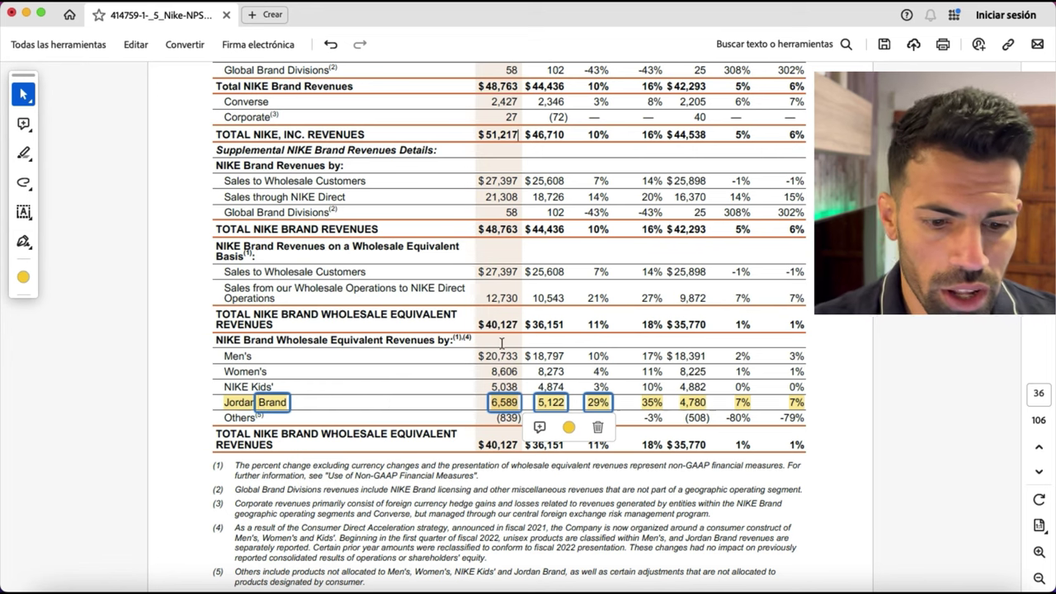
click(618, 401)
drag(607, 400, 589, 400)
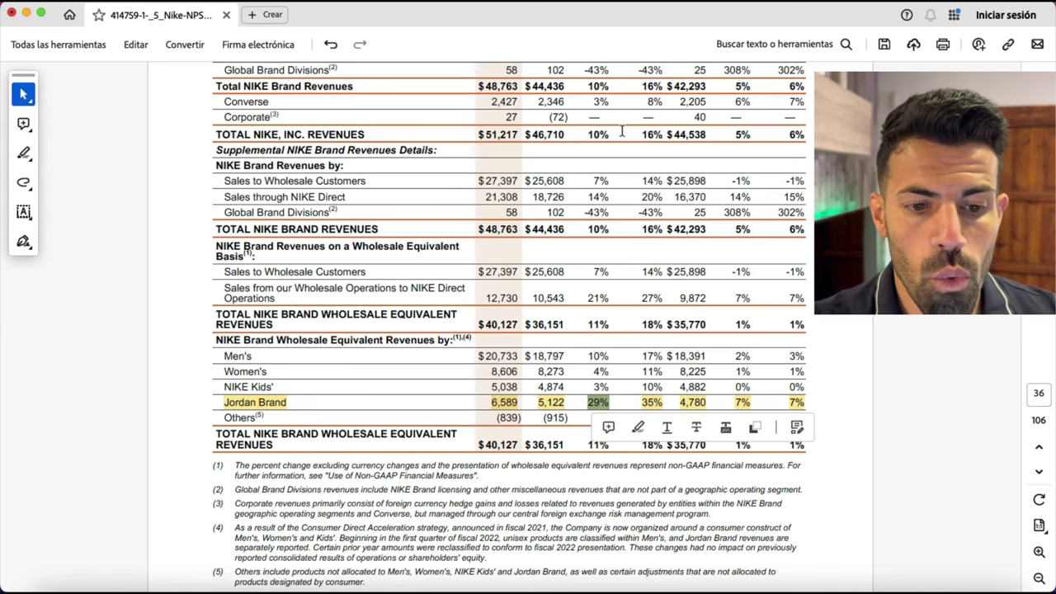
drag(611, 134, 590, 134)
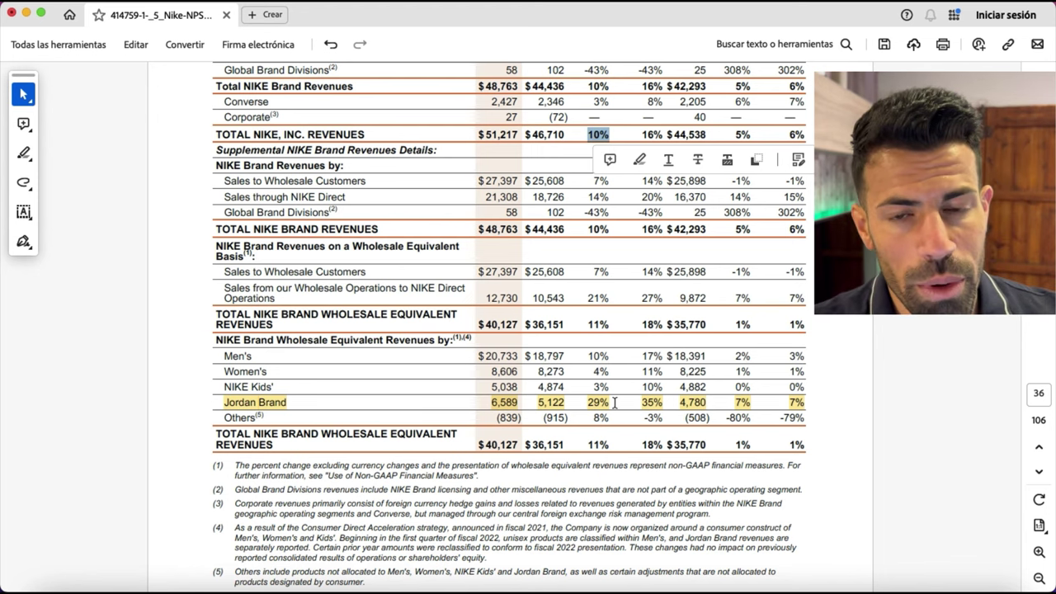
drag(618, 401, 593, 386)
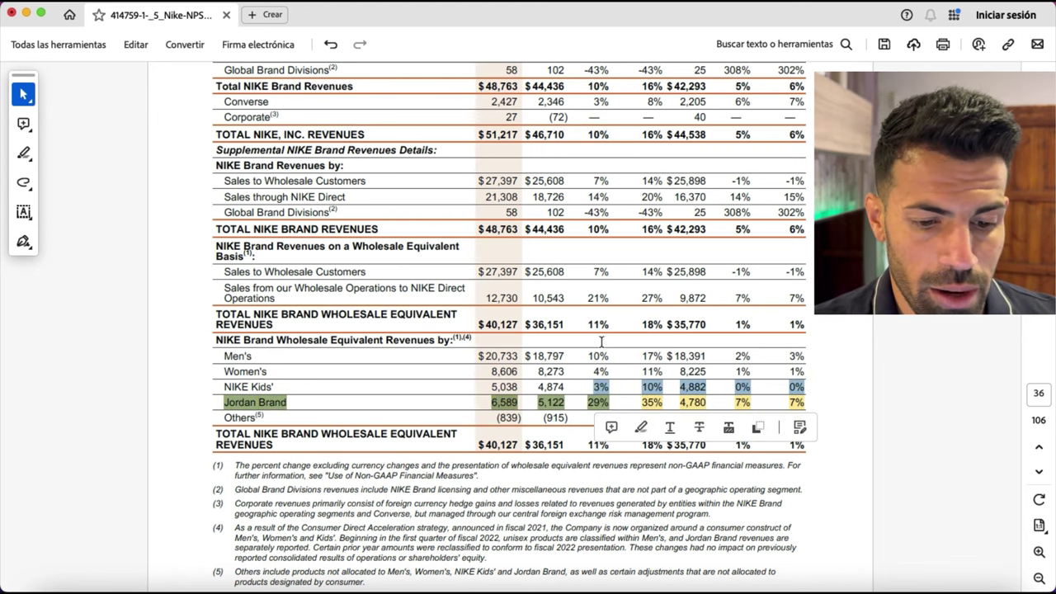
click(607, 400)
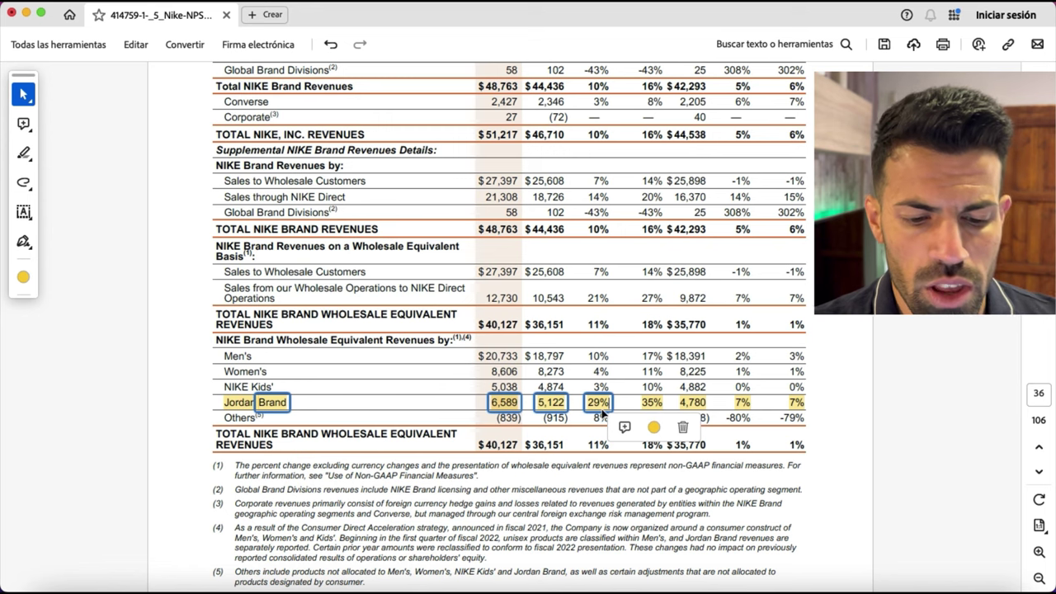
Switch to the Excel workbook and examine the 2023 revenue and growth figures for Nike and Jordan Brand, including the growth ratio.
key(super+Tab)
key(super+Tab)
key(super+Tab)
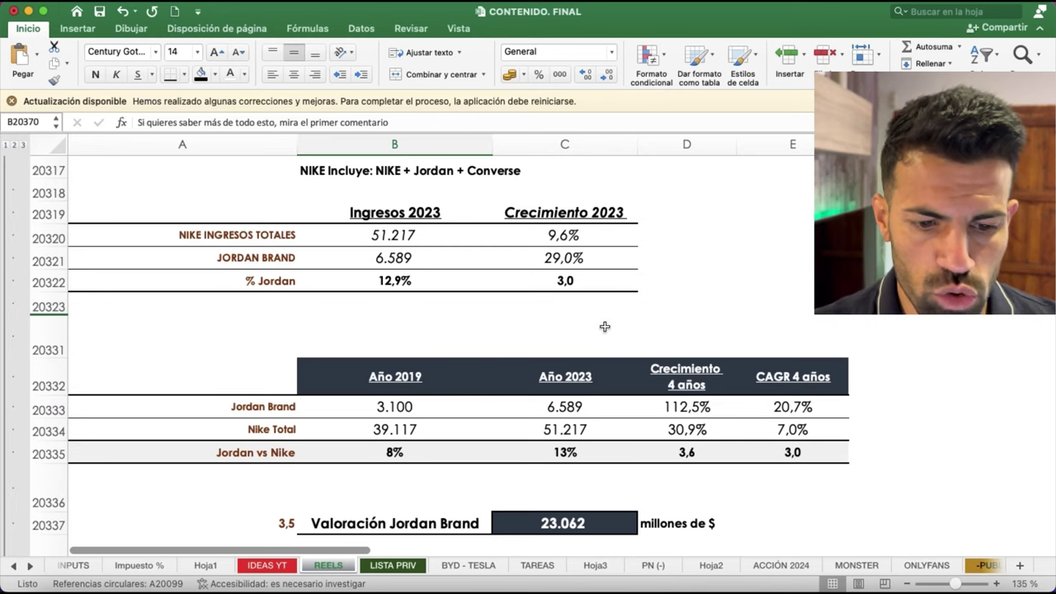
click(413, 243)
click(549, 247)
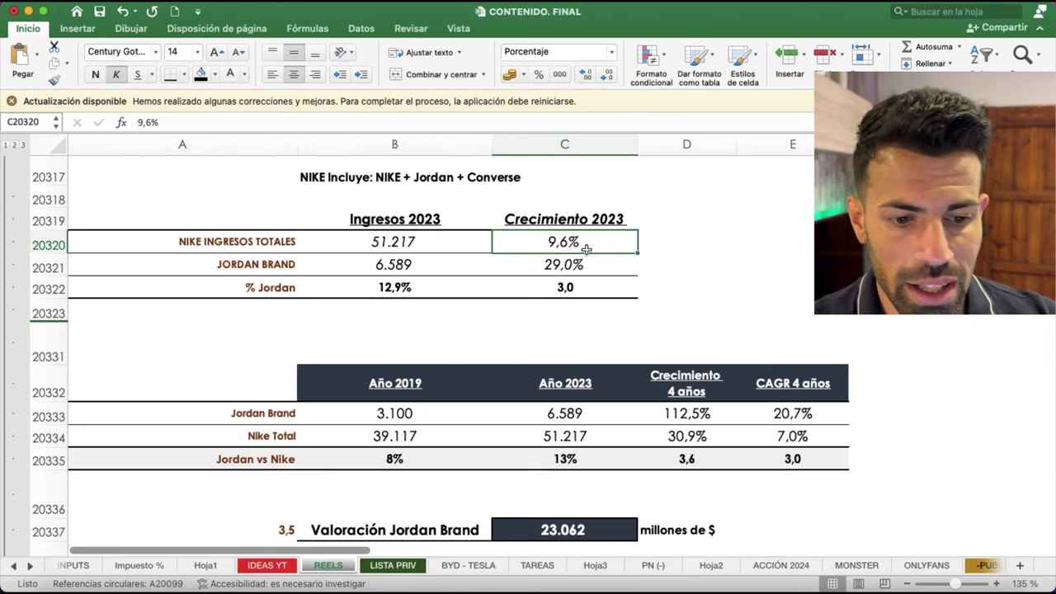
drag(272, 264, 547, 264)
click(578, 264)
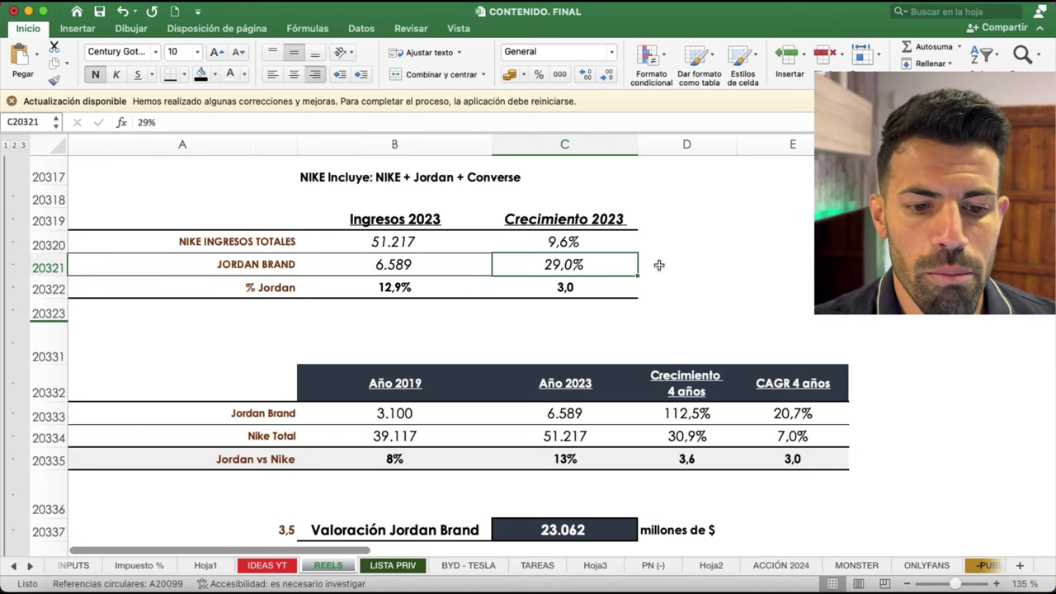
click(594, 293)
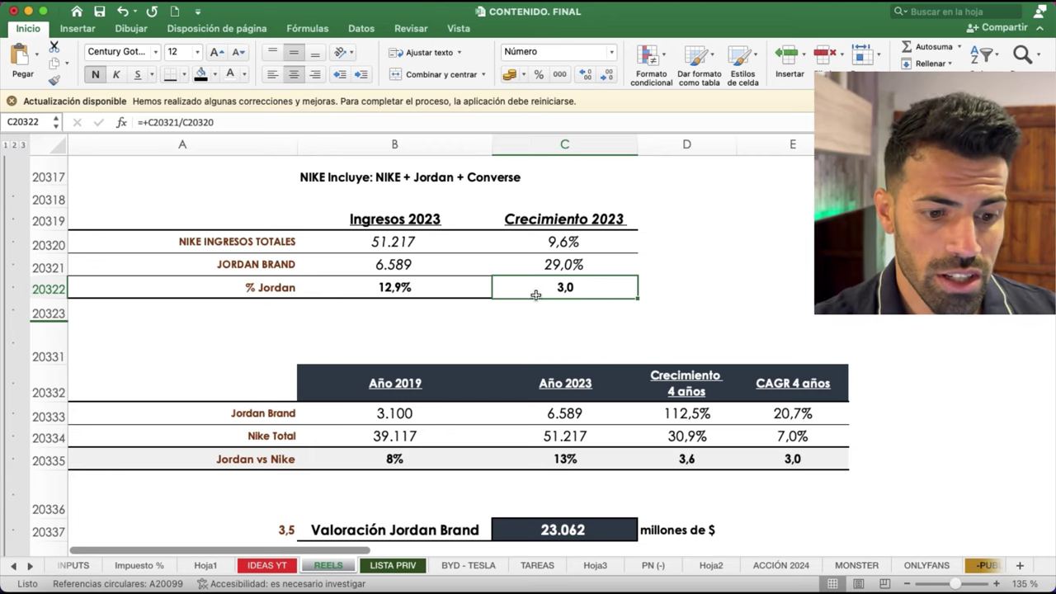
Compare Jordan Brand and Nike in the 2019 versus 2023 revenue table, including their four-year growth.
click(410, 417)
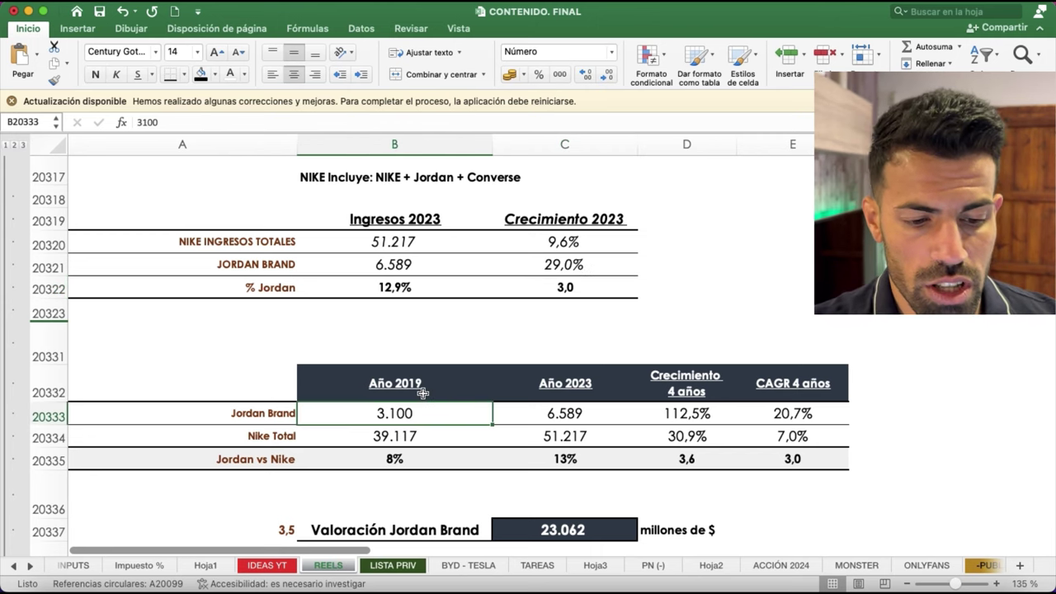
click(422, 391)
click(555, 386)
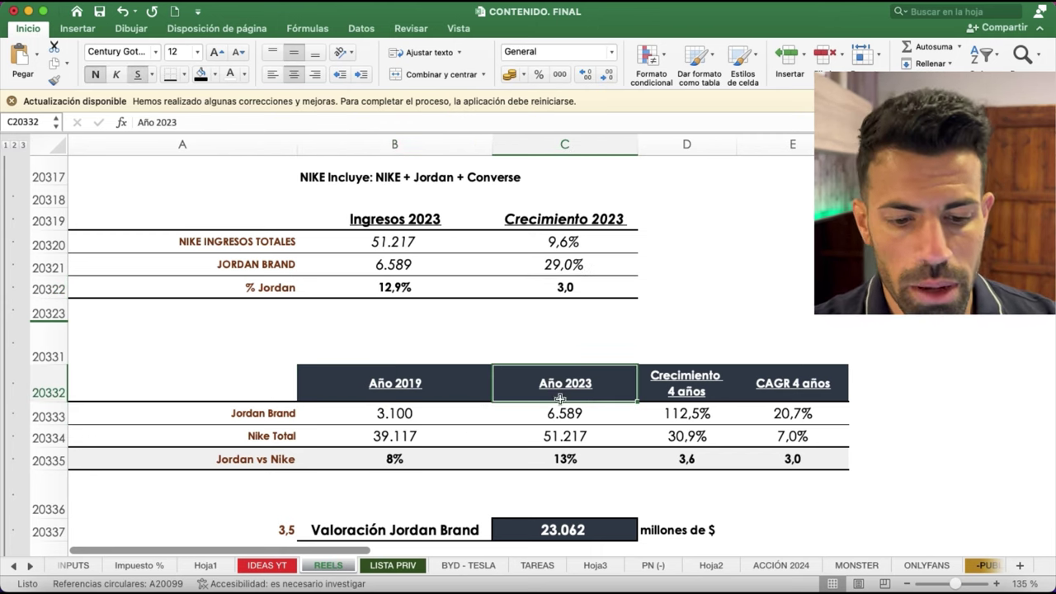
click(554, 422)
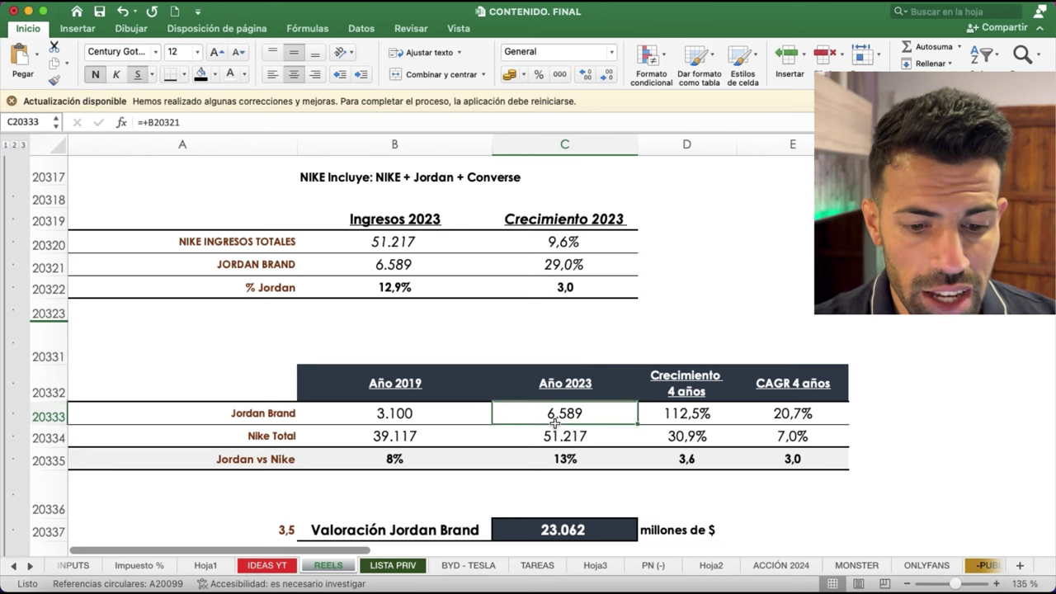
click(282, 439)
click(664, 437)
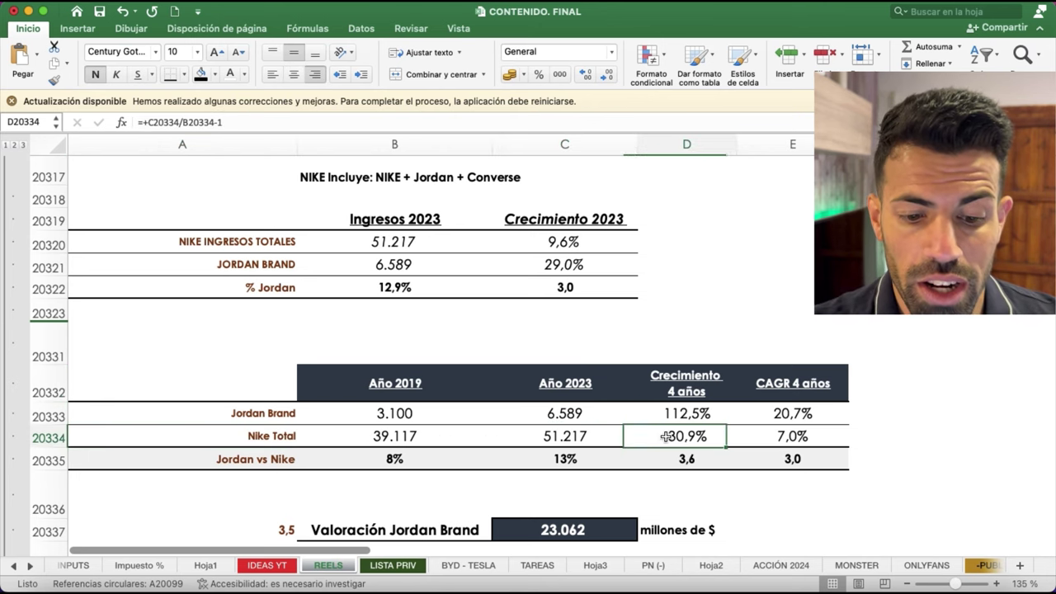
click(577, 265)
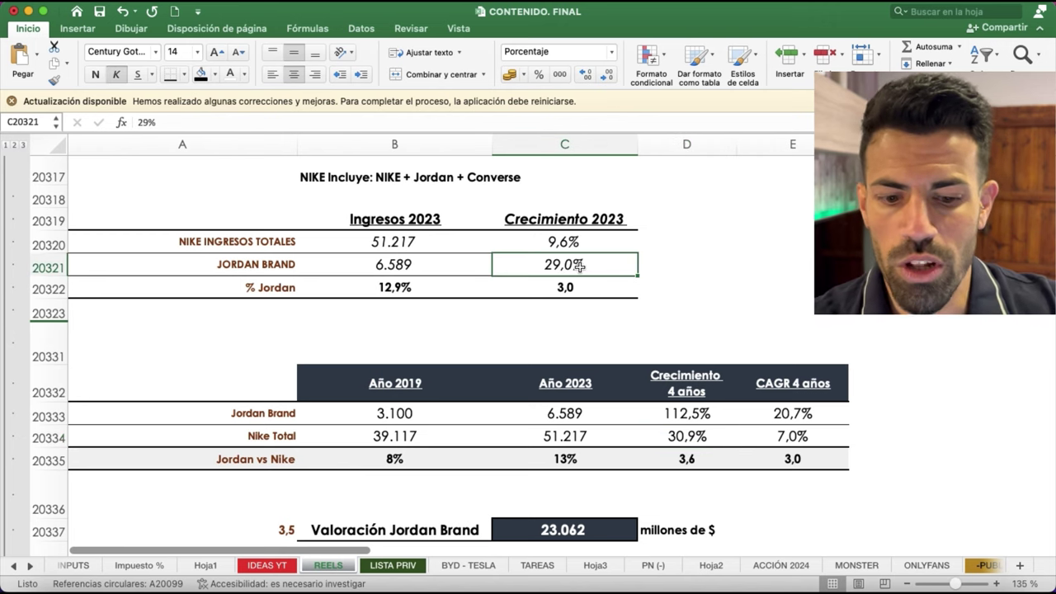
click(699, 415)
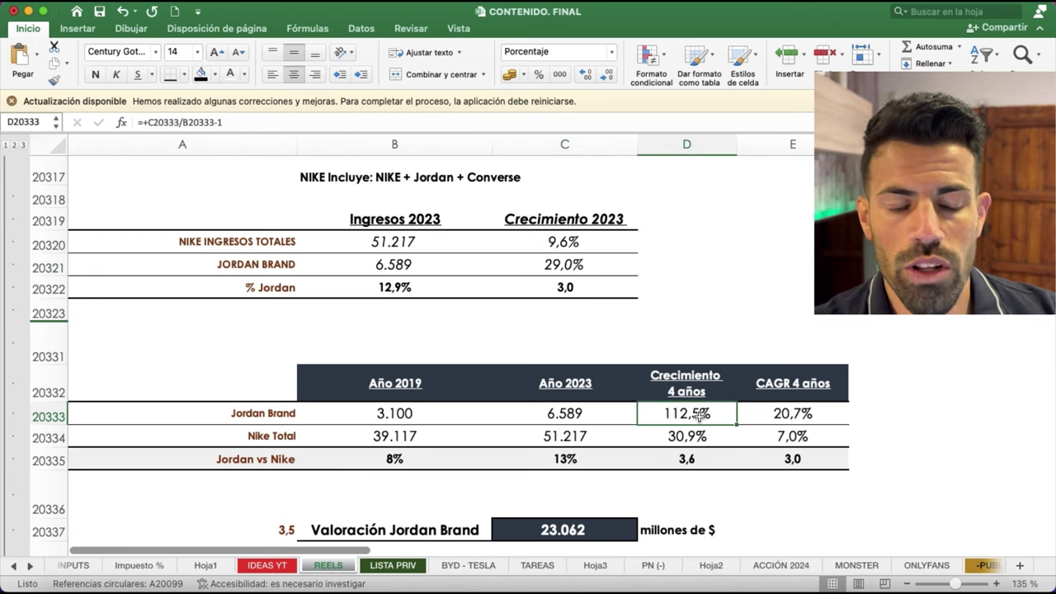
Review Jordan Brand's four-year growth and compare its four-year CAGR with Nike's total.
click(278, 414)
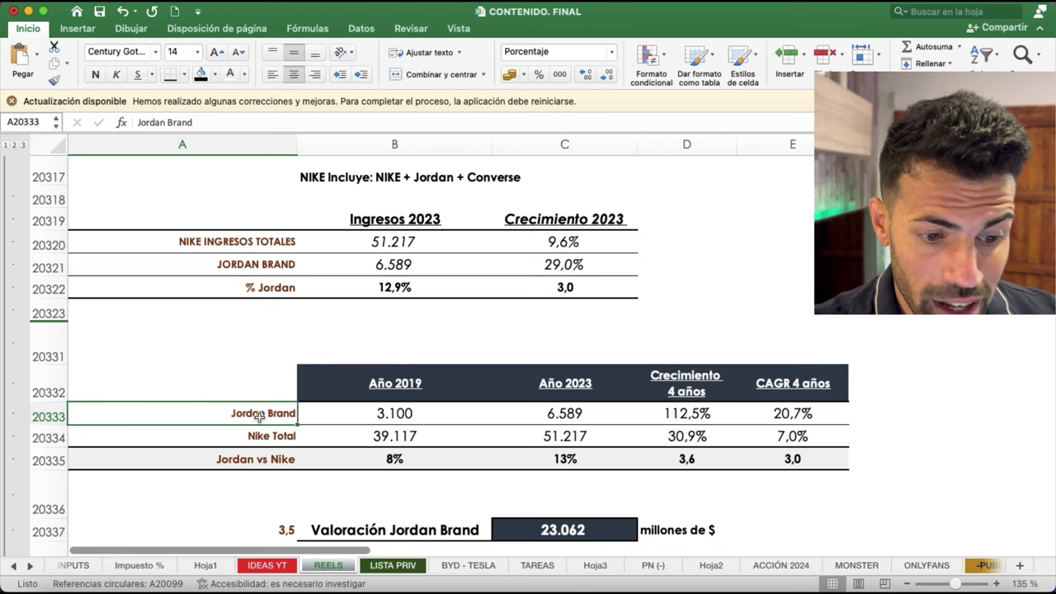
click(584, 413)
click(672, 416)
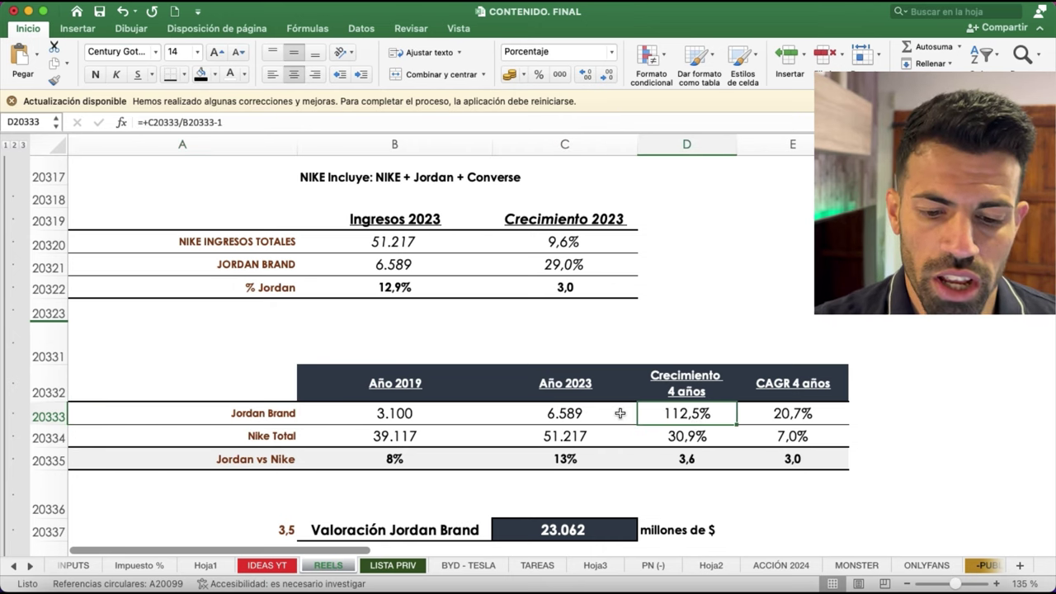
click(805, 434)
click(798, 405)
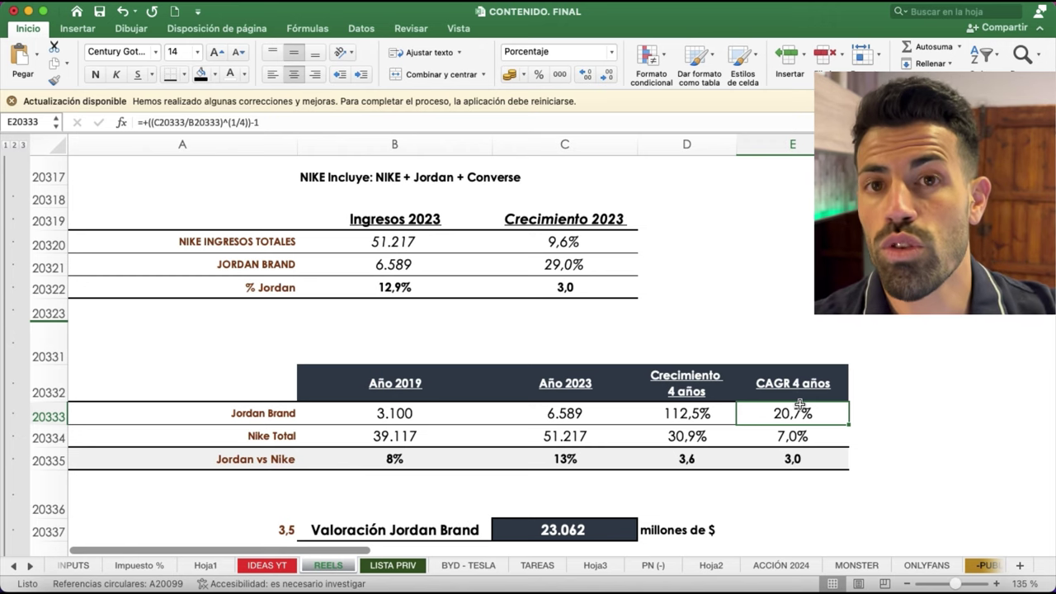
click(808, 438)
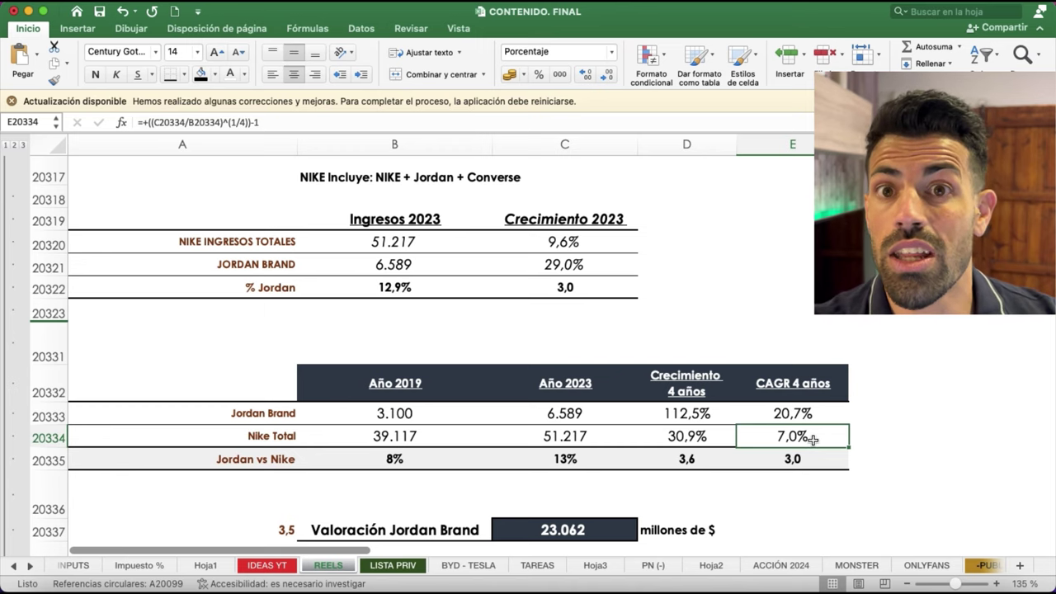
Check the 2023 revenue cells for Jordan Brand and total Nike, and Jordan's percentage share.
click(788, 287)
click(396, 265)
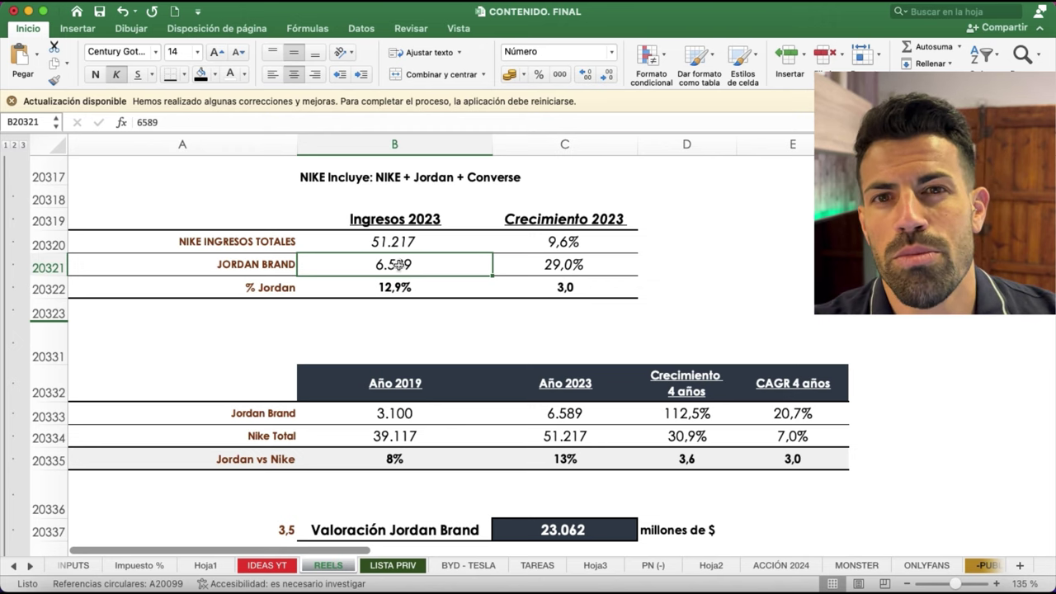
click(407, 240)
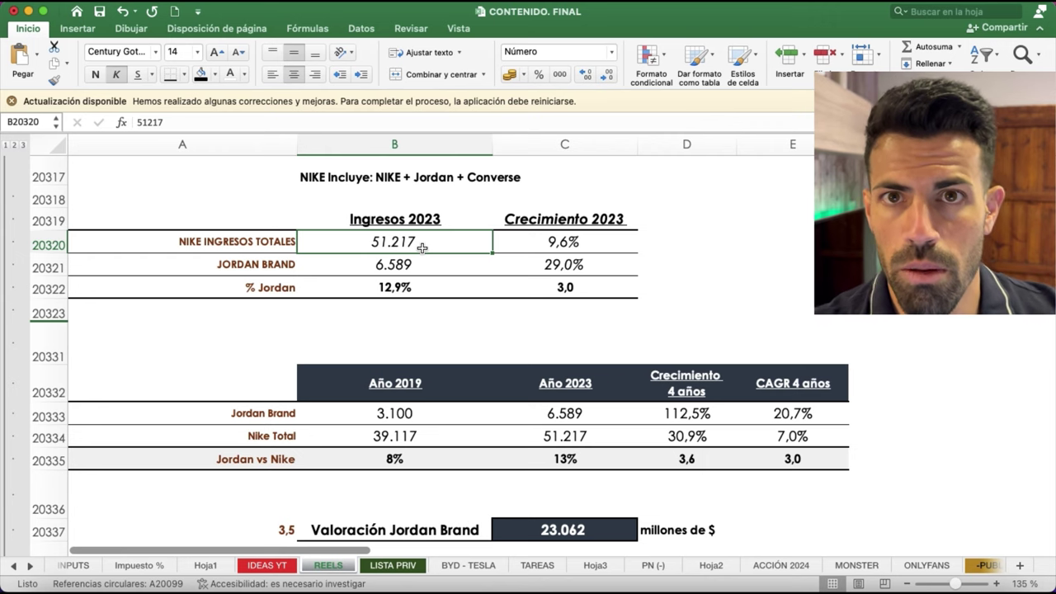
click(414, 282)
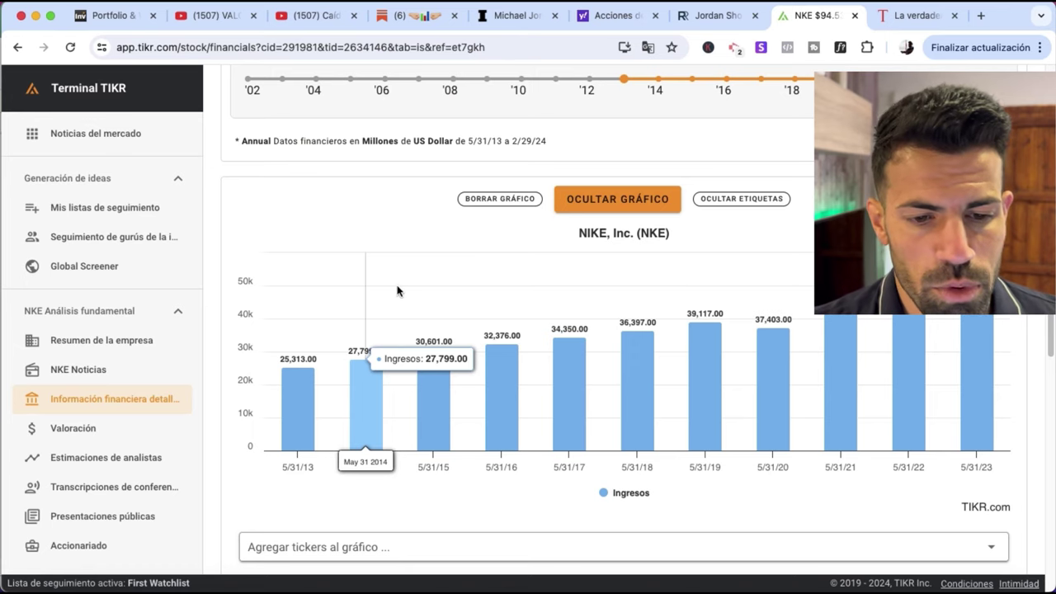
Open the Yahoo Finance article in the browser and examine the chart of Jordan sales as a percentage of Nike sales.
click(716, 18)
click(622, 19)
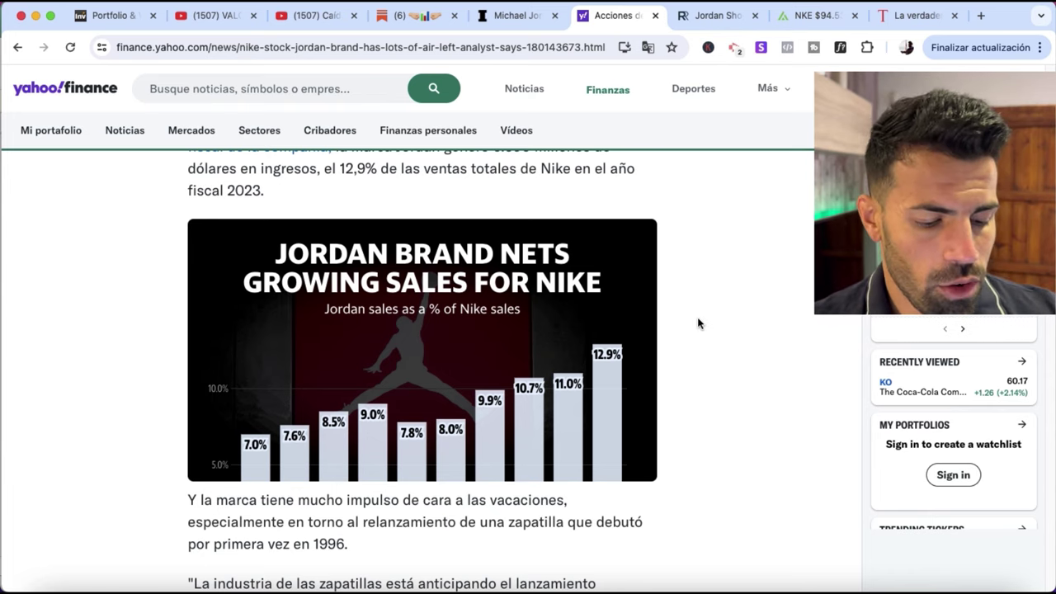
Switch to the annual report PDF and read the fiscal 2023 versus 2022 comparison of NIKE Brand revenues, including the highlighted footwear sentence.
key(super+Tab)
key(super+Tab)
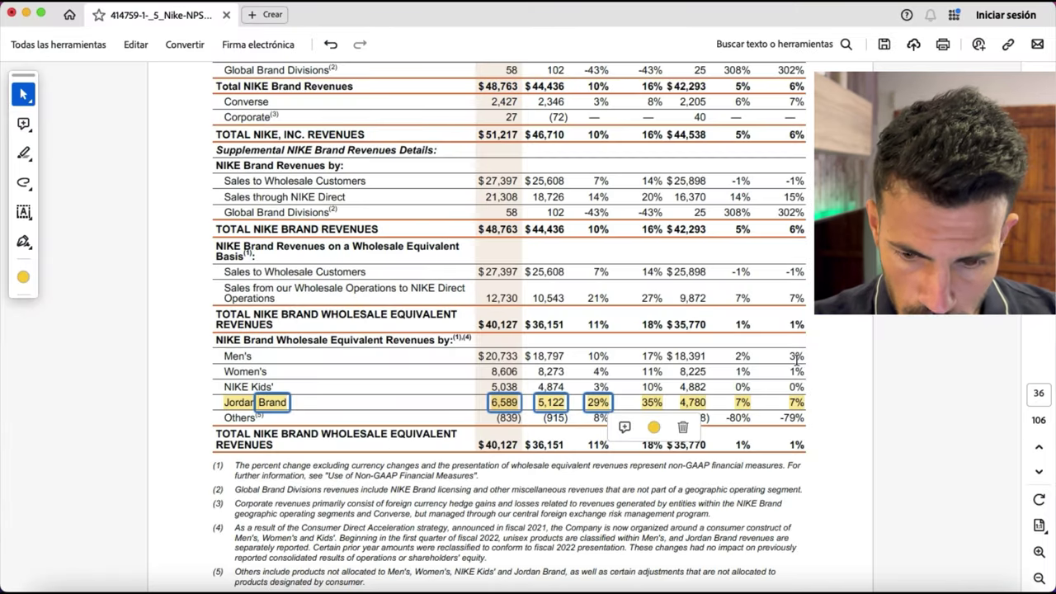
scroll(753, 312, down, 15)
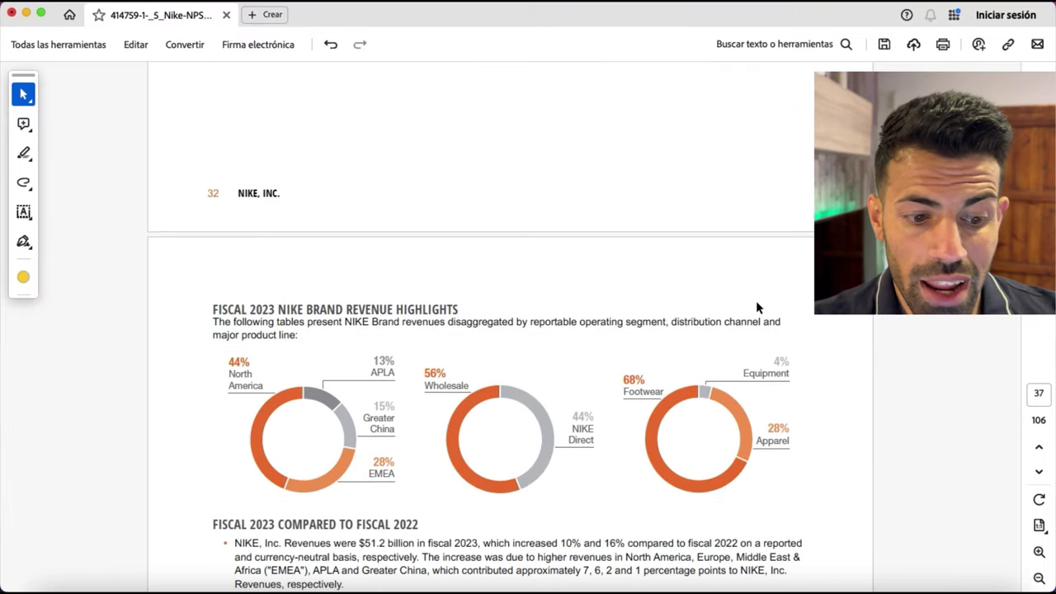
scroll(757, 309, down, 8)
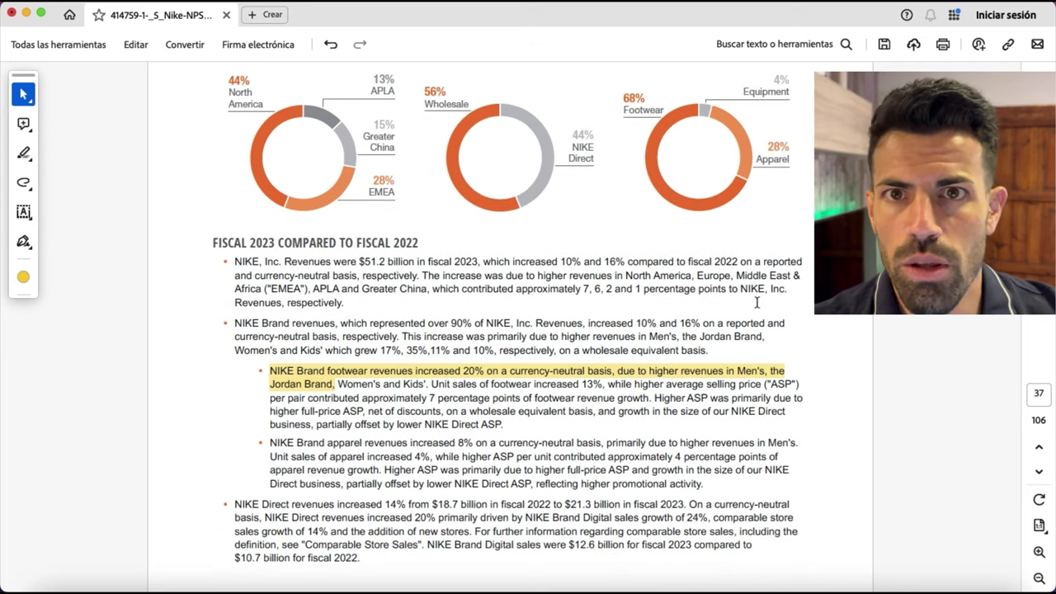
Find the North America segment in the annual report's Operating Segments section and review its revenue table.
scroll(757, 307, down, 12)
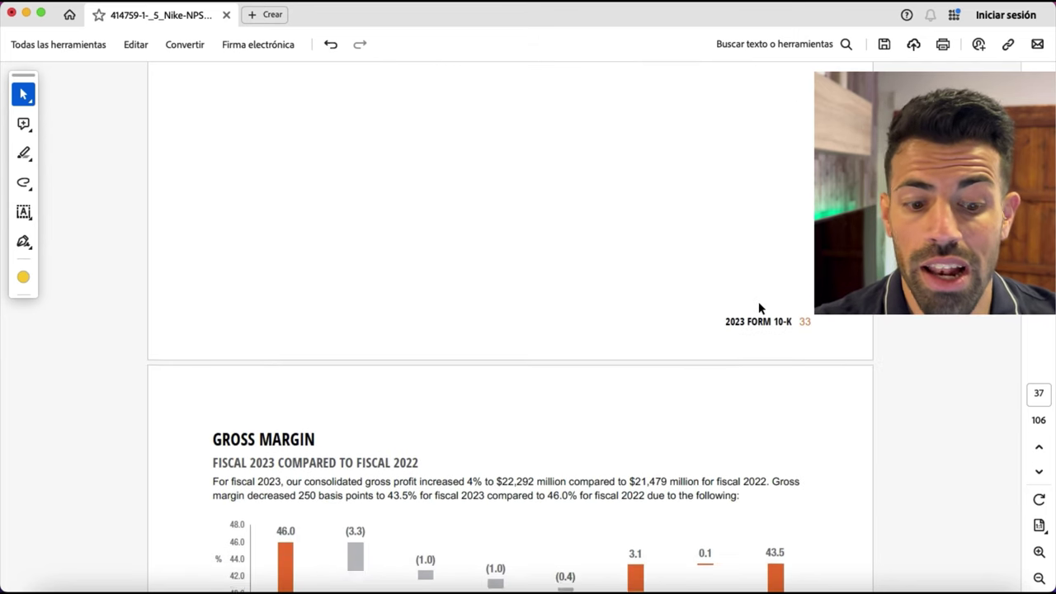
scroll(758, 302, down, 10)
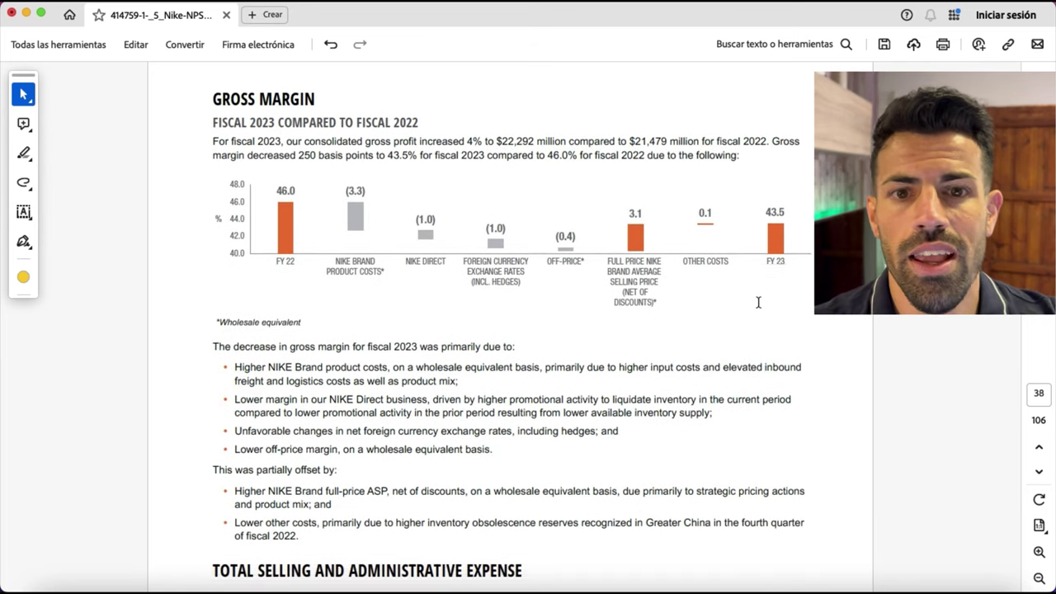
scroll(759, 306, down, 15)
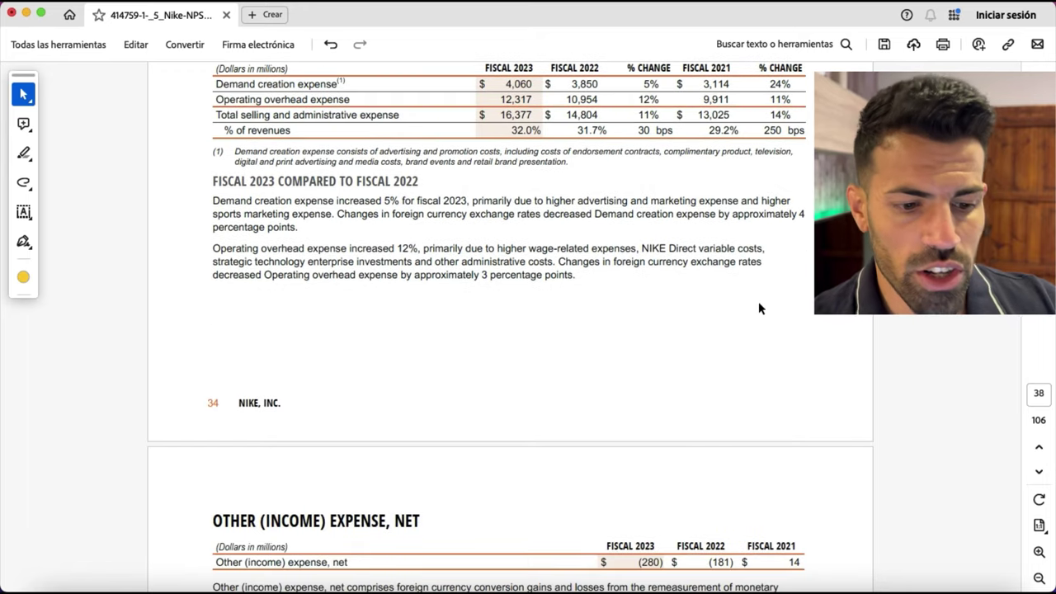
scroll(759, 306, down, 20)
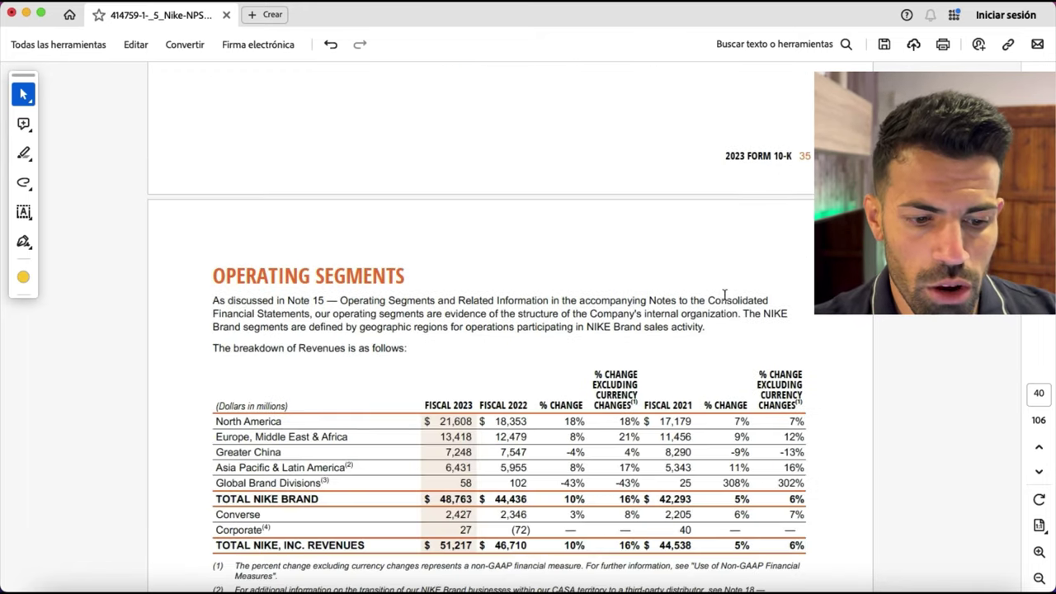
scroll(706, 287, down, 10)
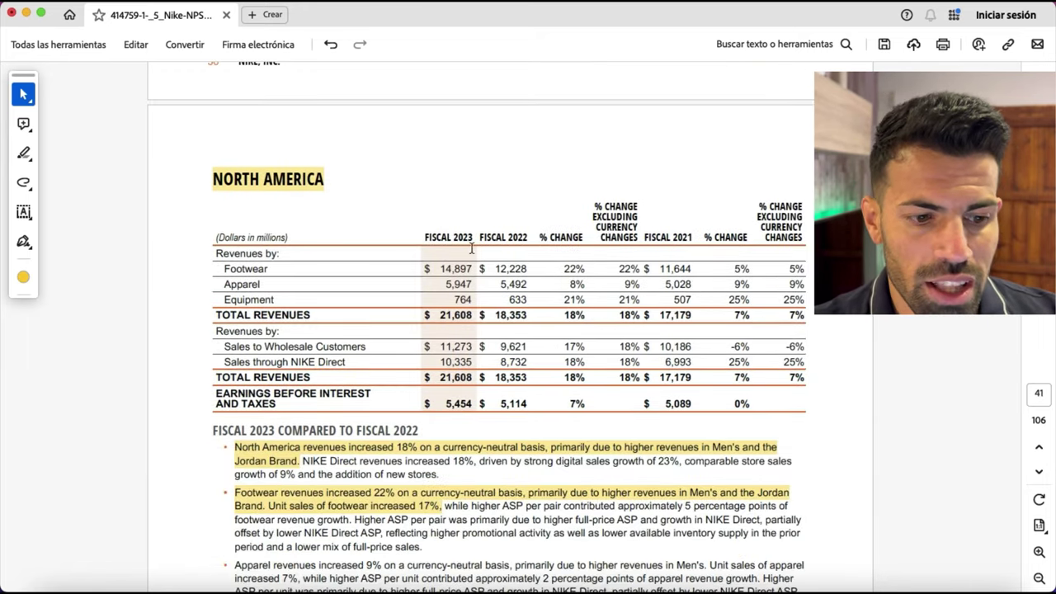
click(304, 181)
click(354, 174)
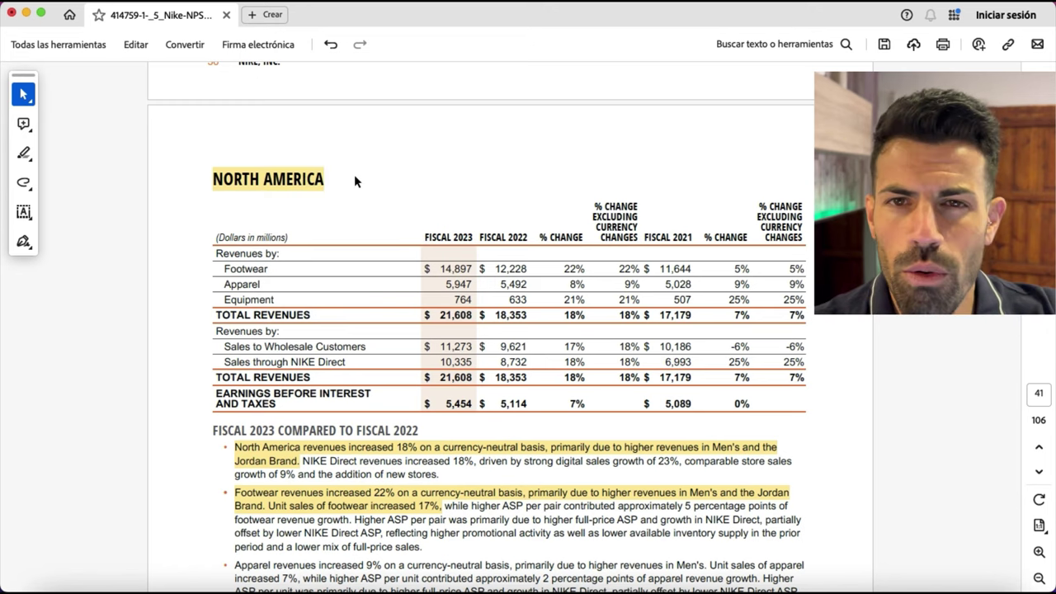
Read the highlighted North America notes on what drove total and footwear revenue growth, including the Jordan Brand mentions.
scroll(445, 293, down, 5)
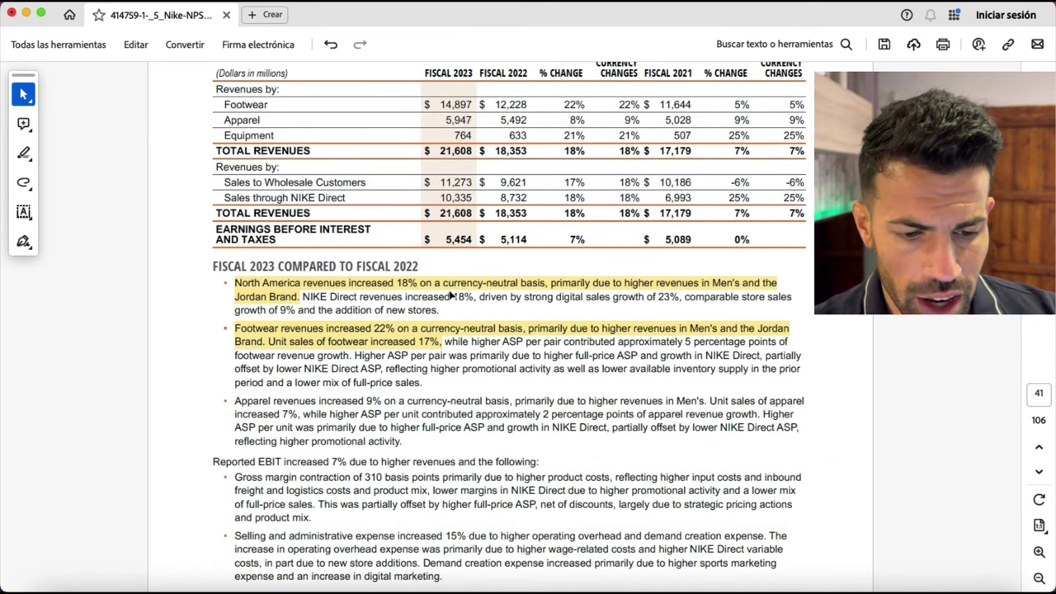
click(283, 301)
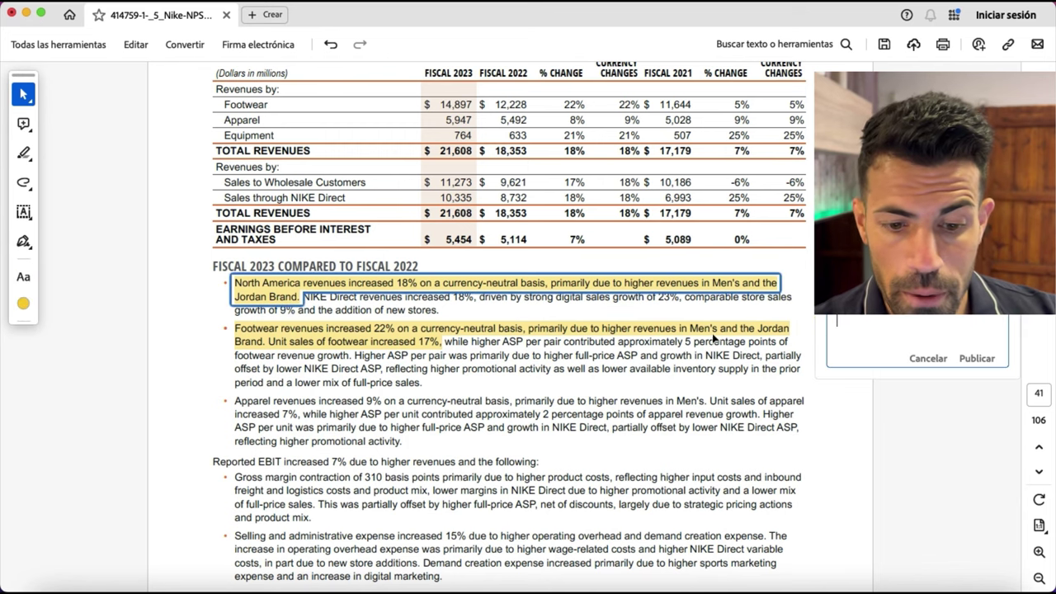
click(498, 334)
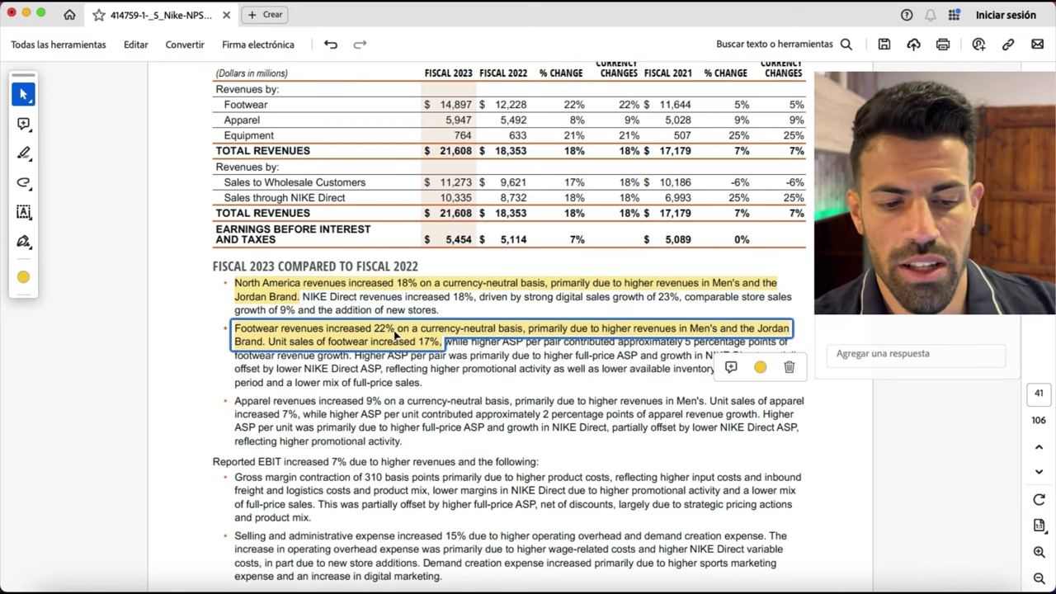
scroll(395, 228, up, 10)
scroll(403, 239, down, 12)
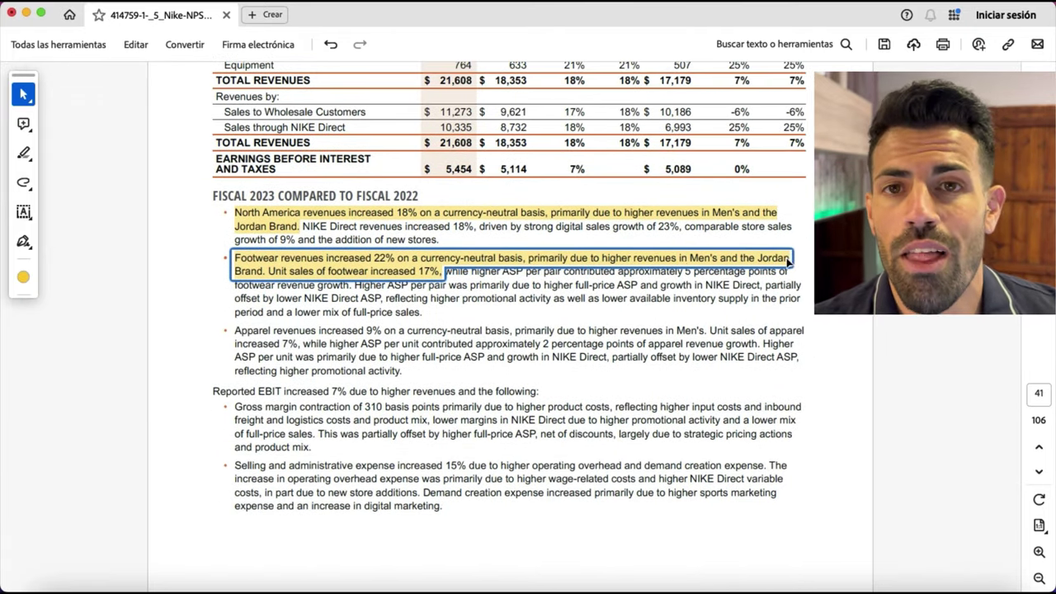
Review the Europe, Middle East & Africa table and its highlighted notes on Jordan Brand's contribution.
scroll(668, 272, down, 10)
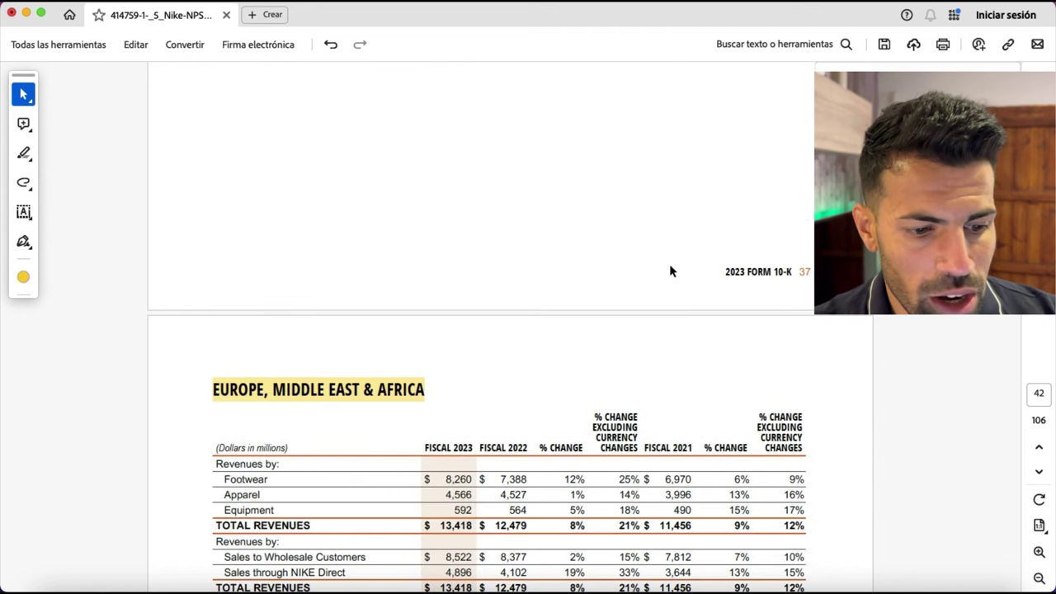
scroll(382, 274, down, 3)
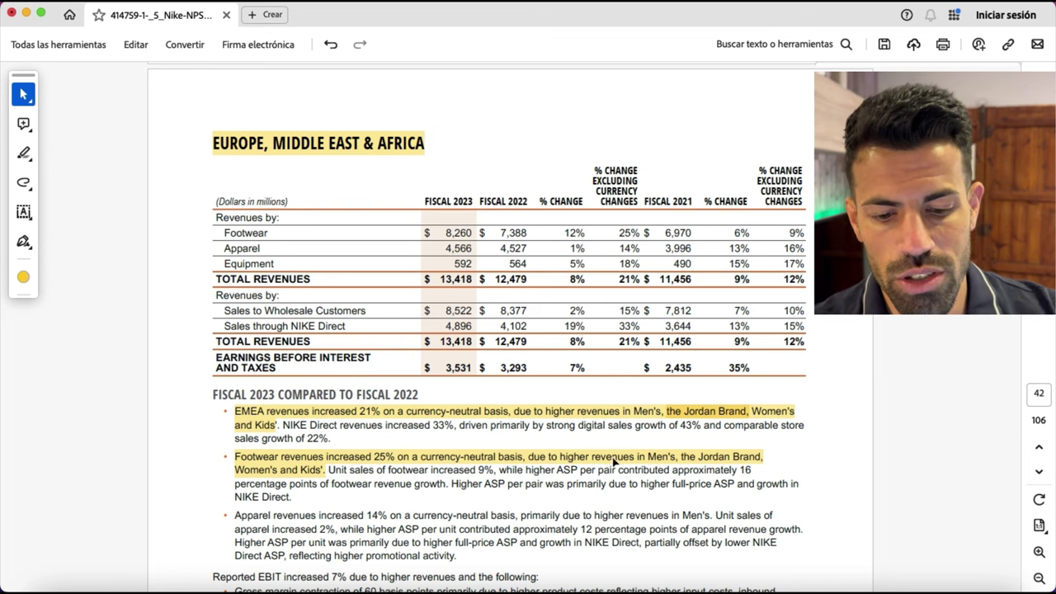
scroll(709, 406, down, 10)
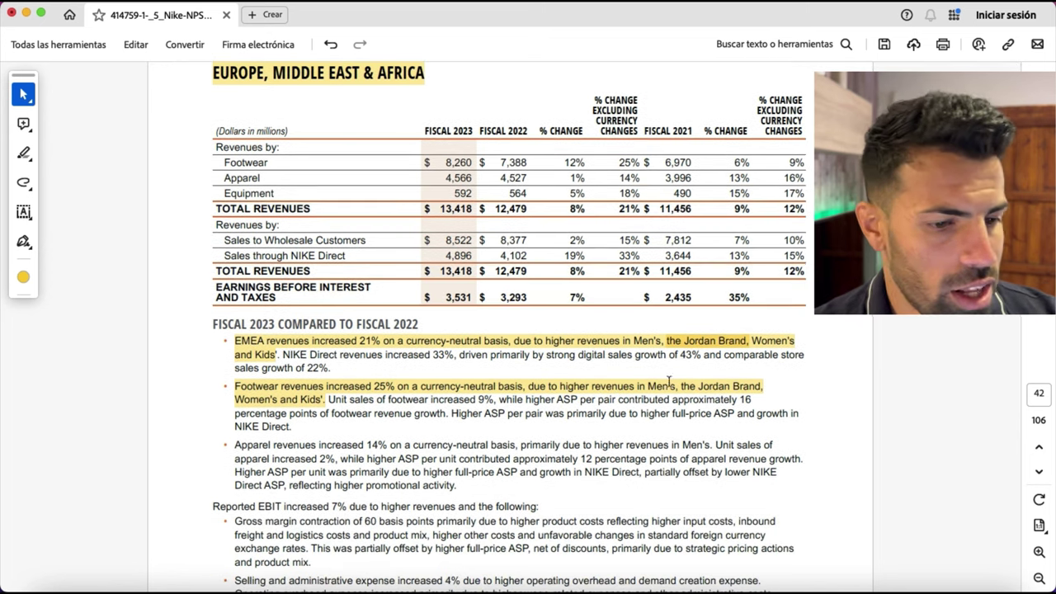
Review the Greater China table and its highlighted notes on Jordan Brand's effect on total and footwear revenues.
scroll(650, 373, down, 10)
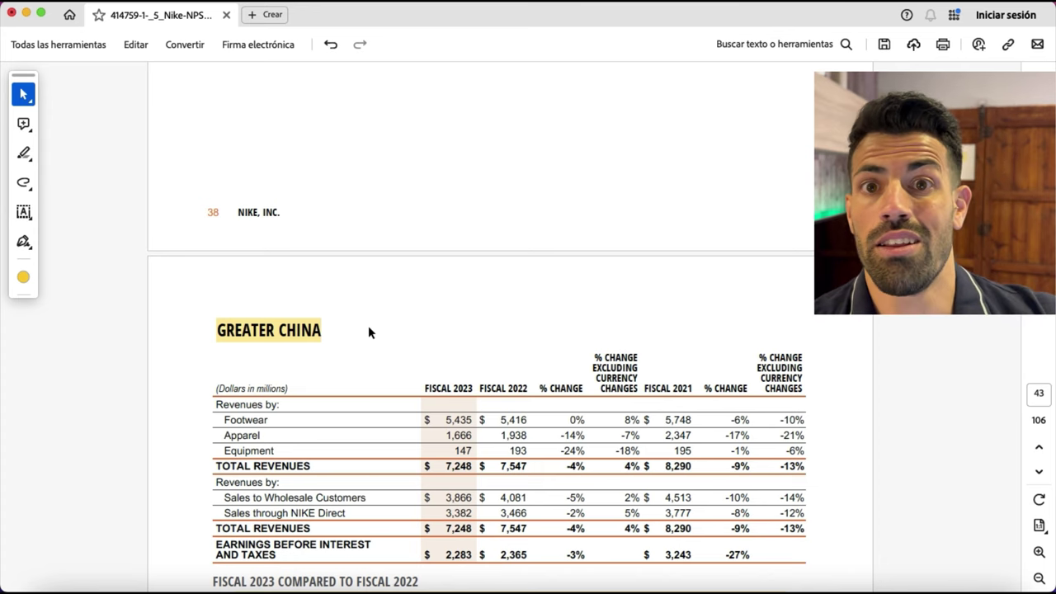
scroll(445, 330, down, 8)
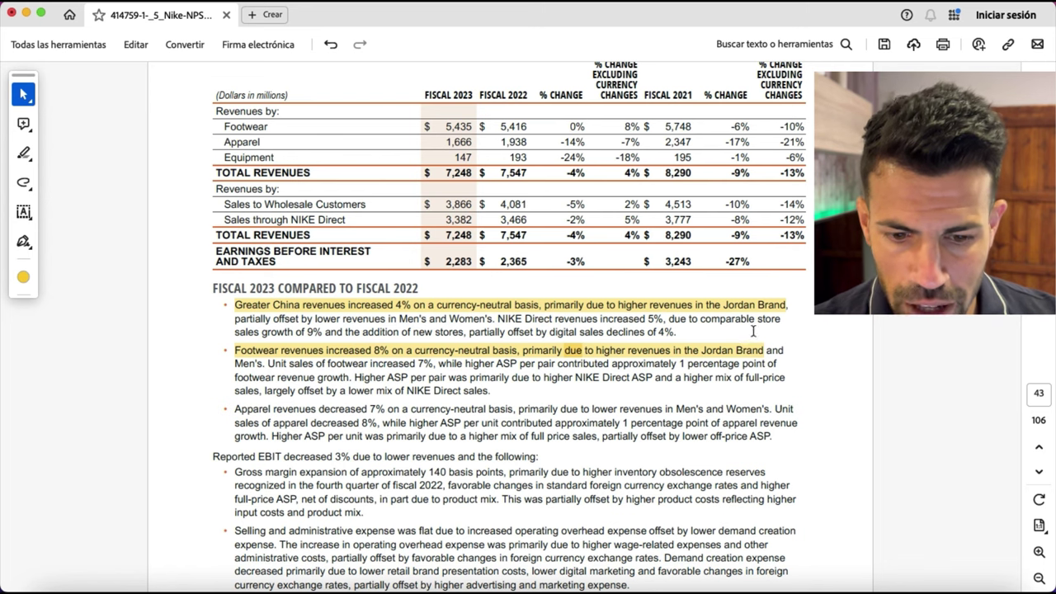
scroll(718, 356, down, 2)
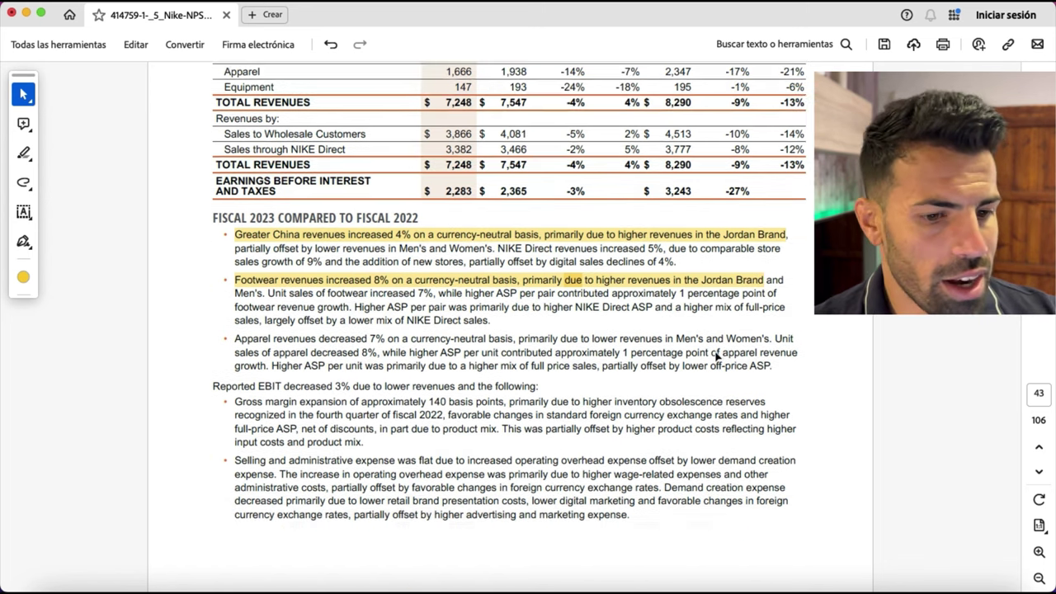
Review the Asia Pacific & Latin America table and its highlighted sentences mentioning the Jordan Brand.
scroll(716, 355, down, 20)
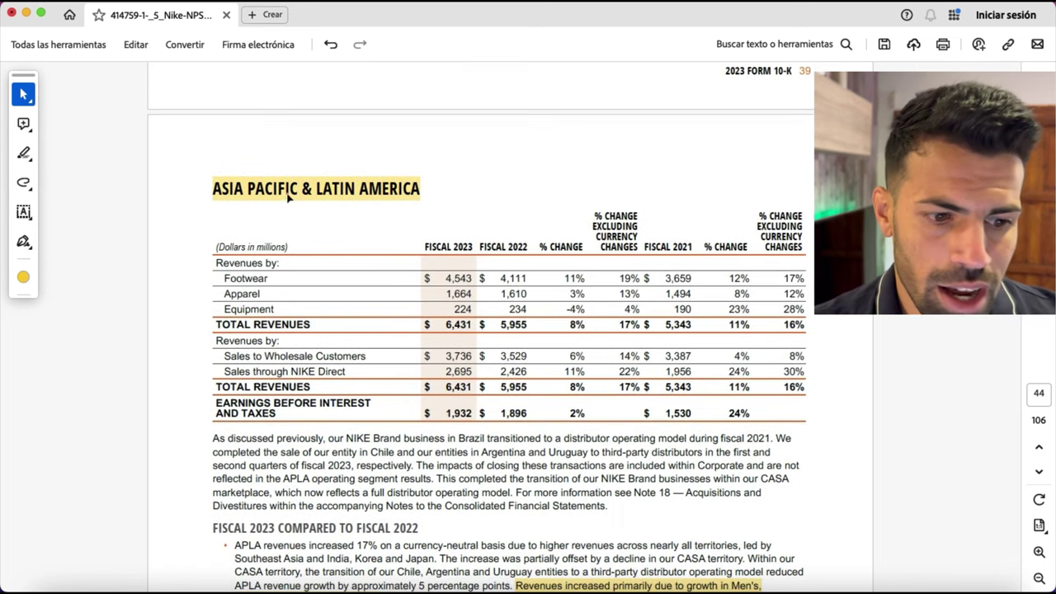
scroll(341, 226, down, 6)
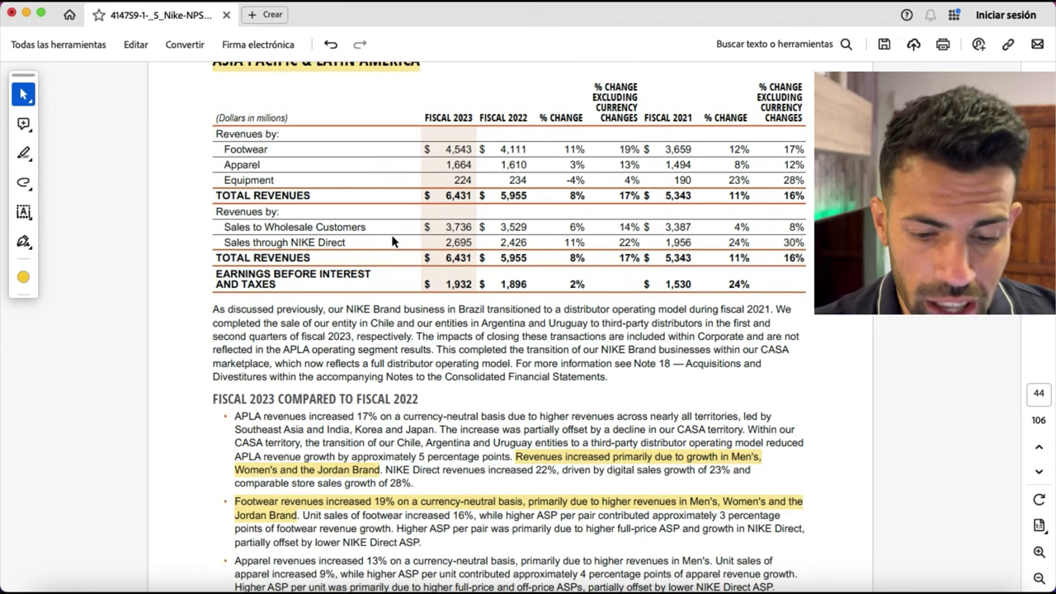
scroll(604, 375, down, 1)
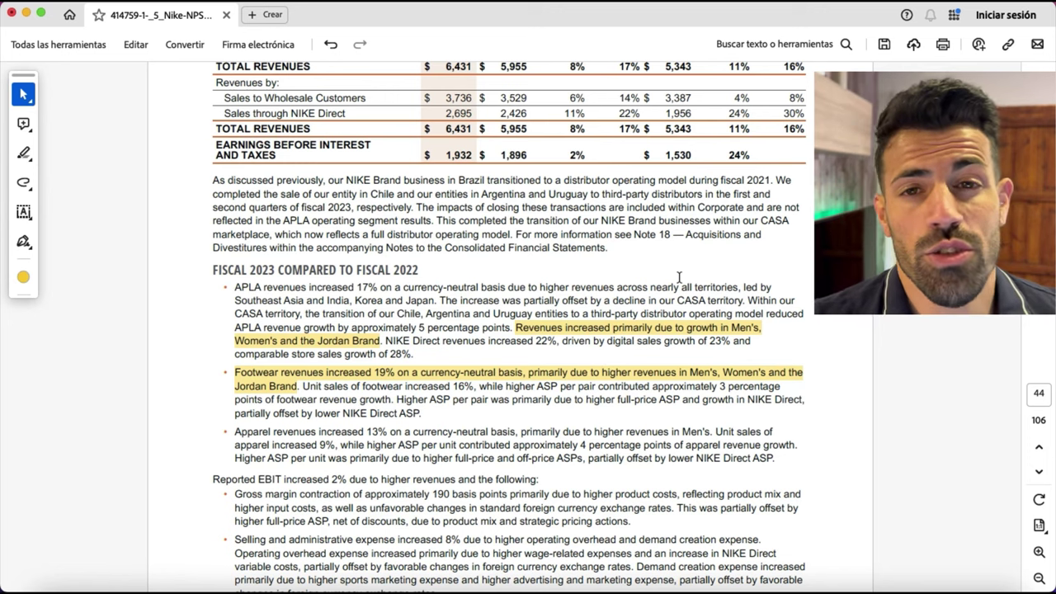
Switch to the browser, look through the description of the YouTube video on Nike's fall, and open the Substack newsletter post on Nike's valuation.
key(super+Tab)
click(190, 19)
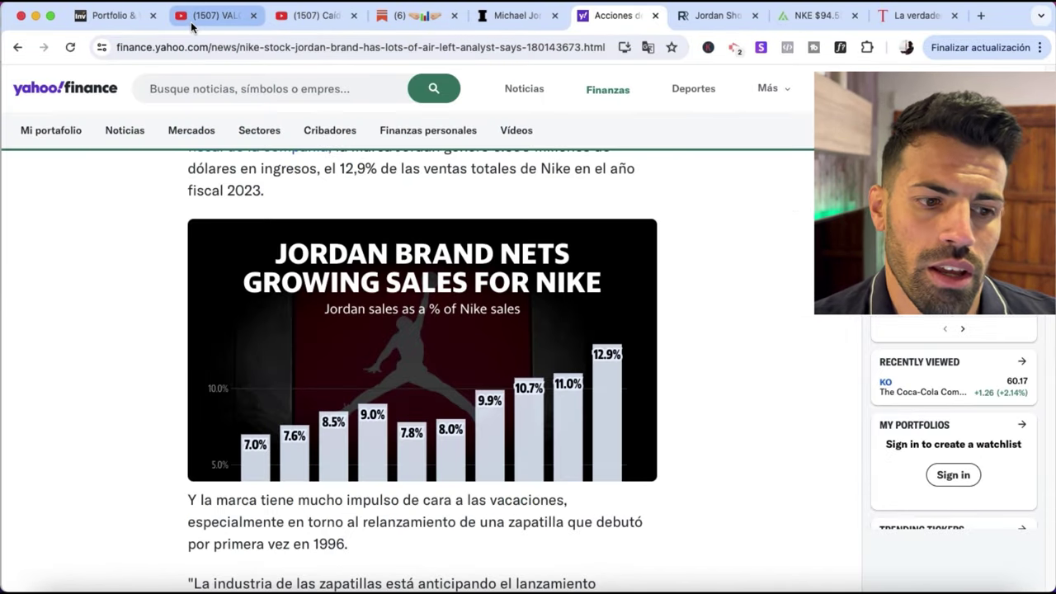
click(318, 25)
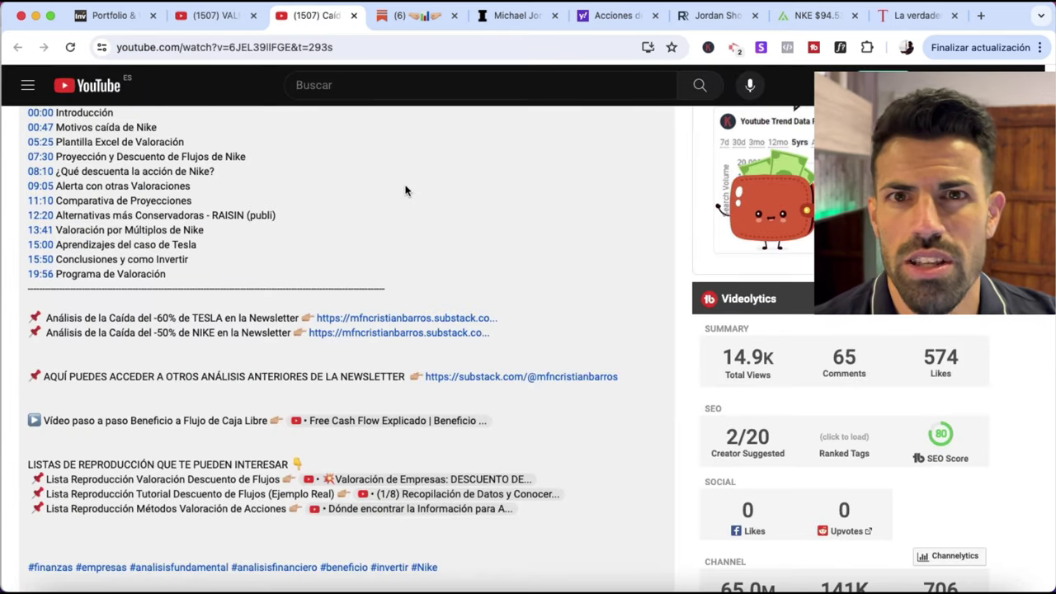
scroll(465, 278, down, 2)
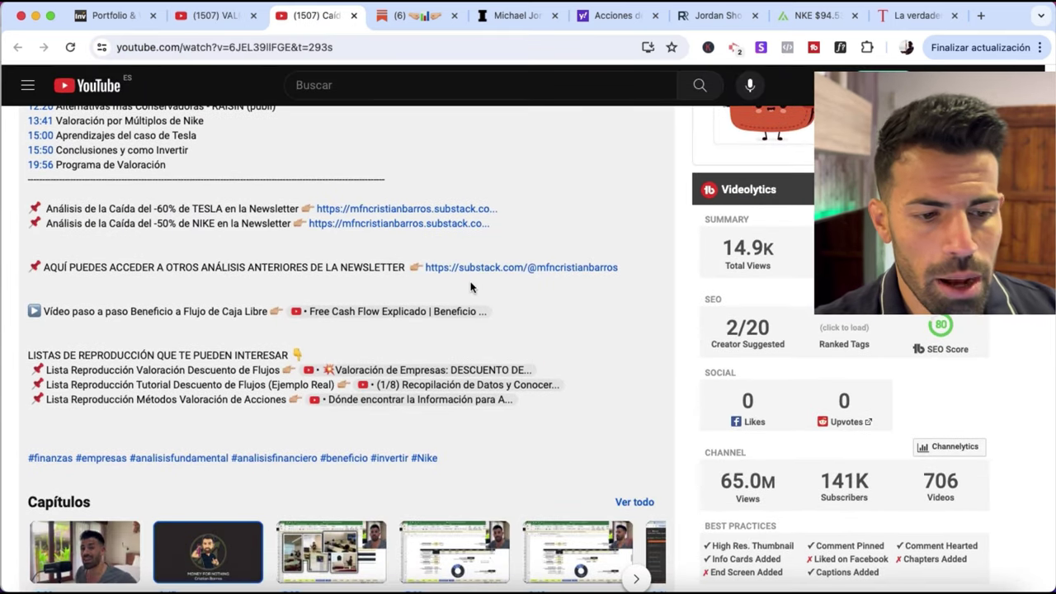
scroll(446, 280, up, 2)
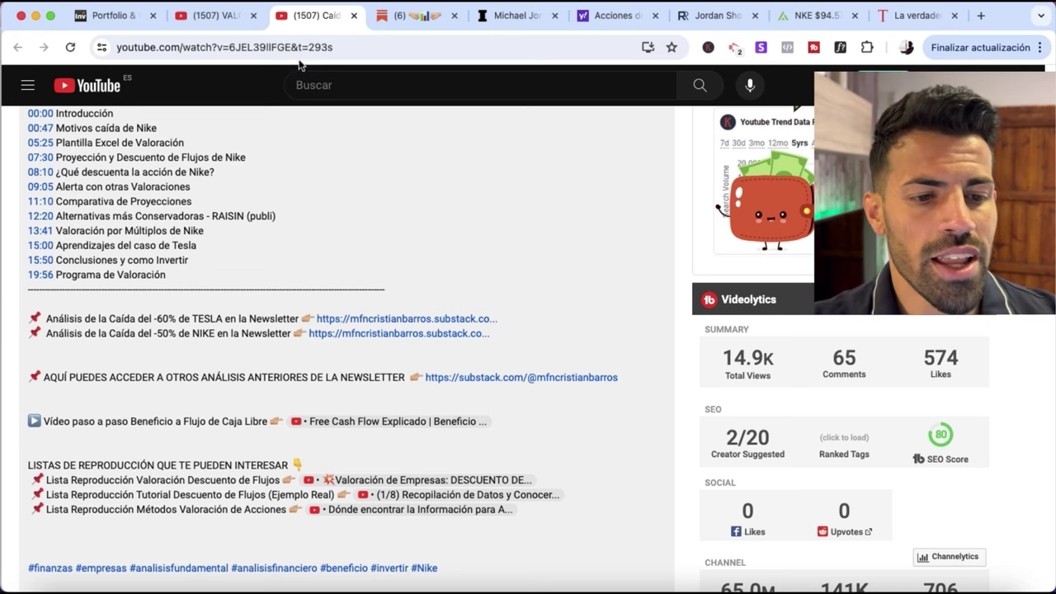
click(383, 16)
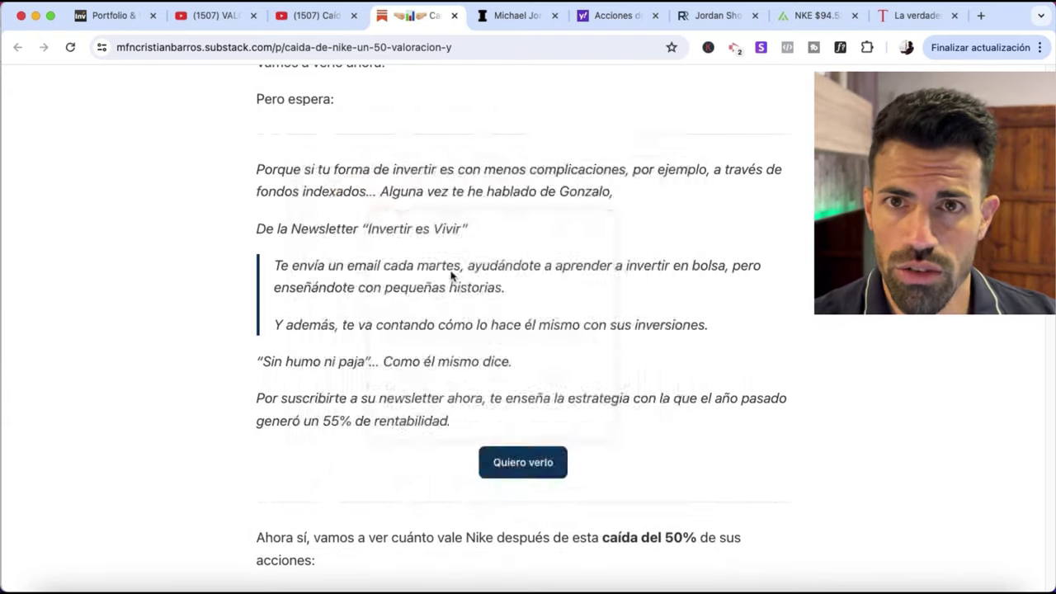
Check Nike's recent challenges in the Yahoo Finance article and the highlighted Jordan Brand sentence in the annual report's Products section.
click(617, 15)
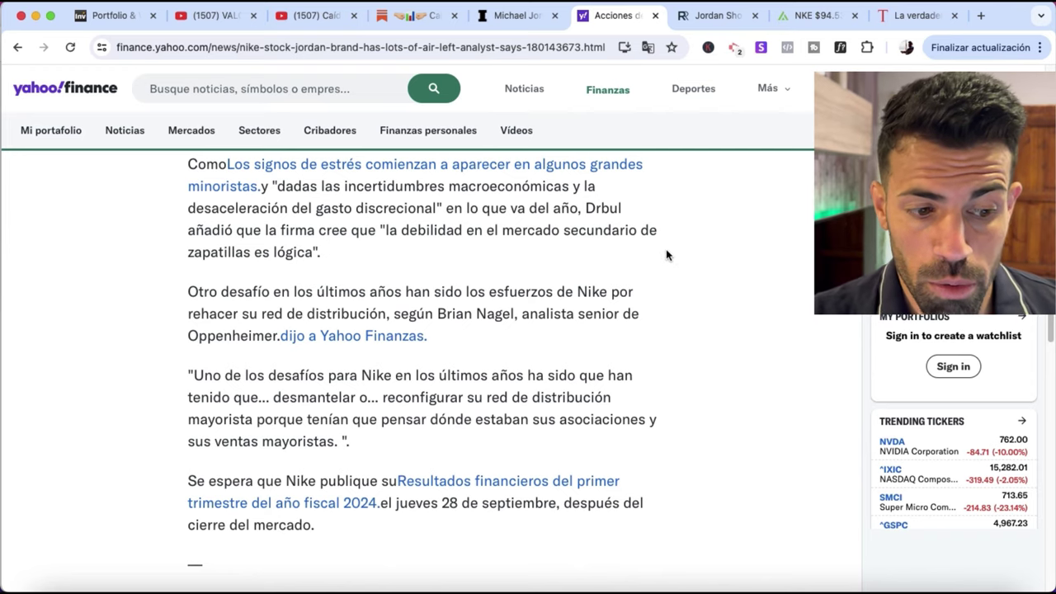
scroll(477, 238, up, 1)
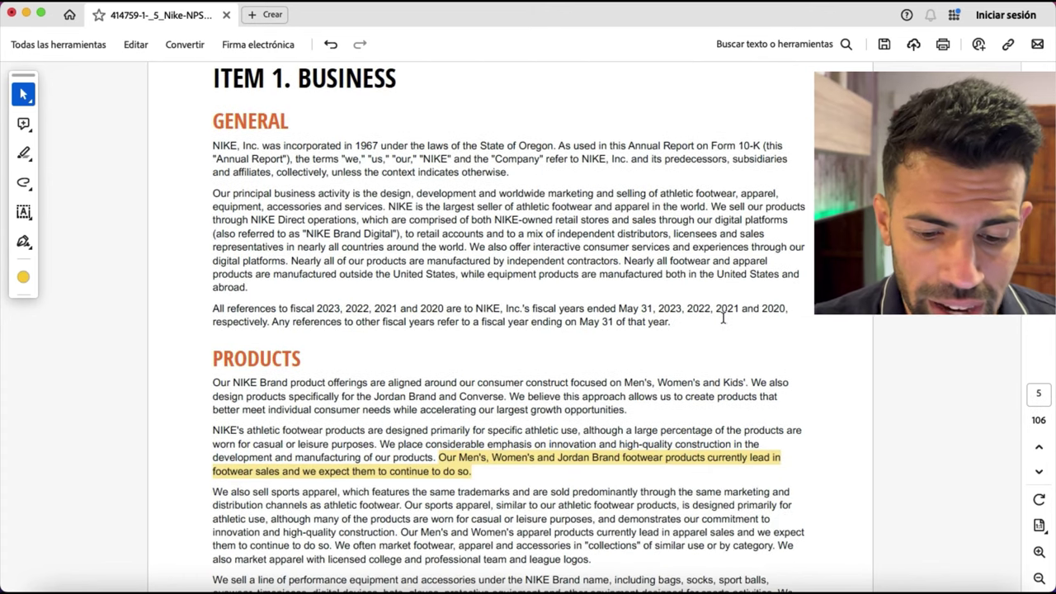
scroll(723, 318, down, 1)
scroll(722, 319, down, 1)
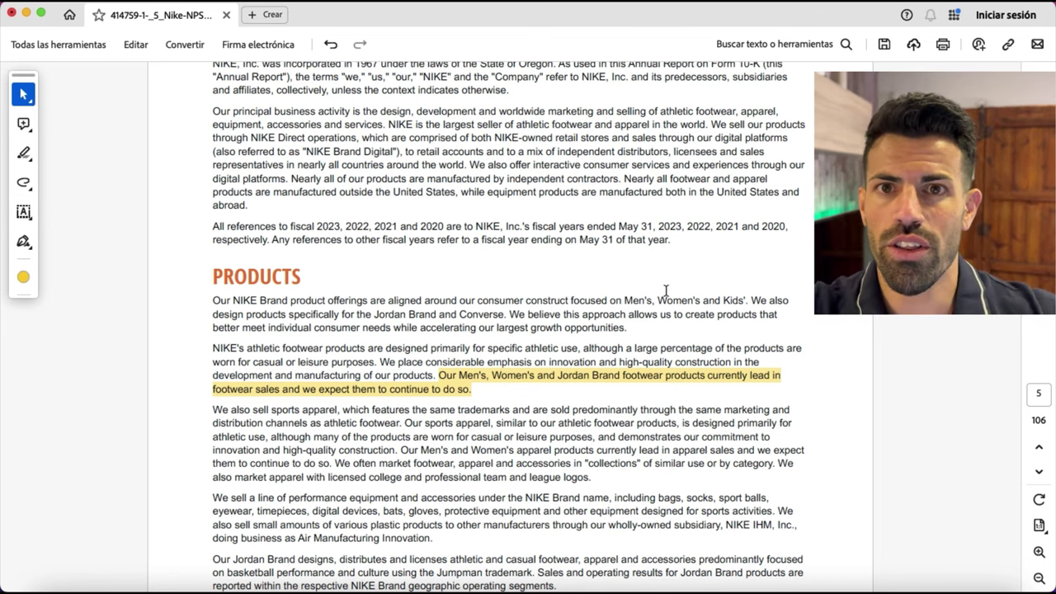
Switch to the TIKR page in the browser and examine Nike's annual revenue chart and income statement.
key(super+Tab)
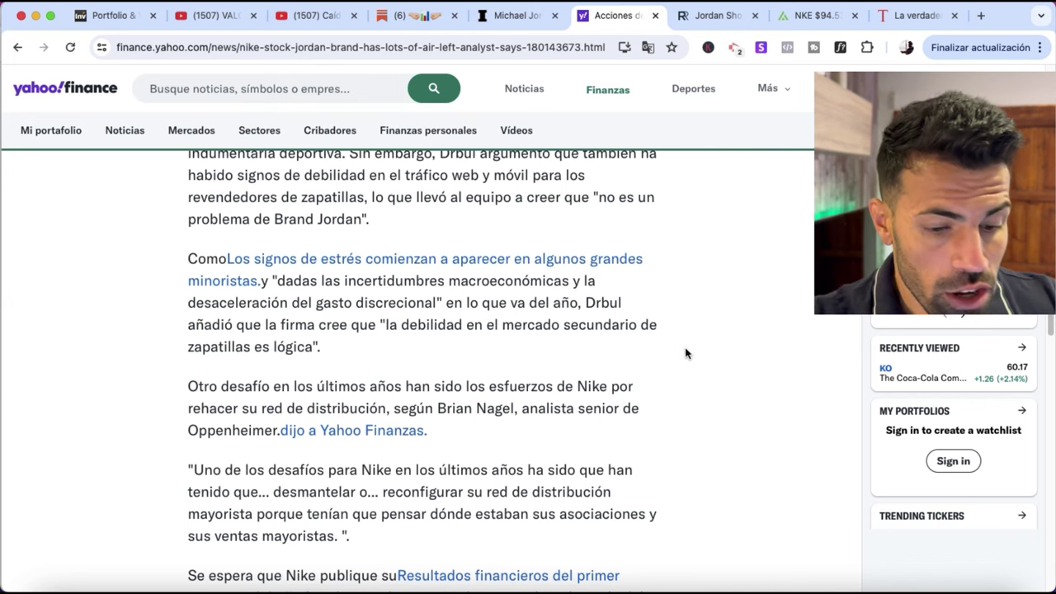
click(817, 15)
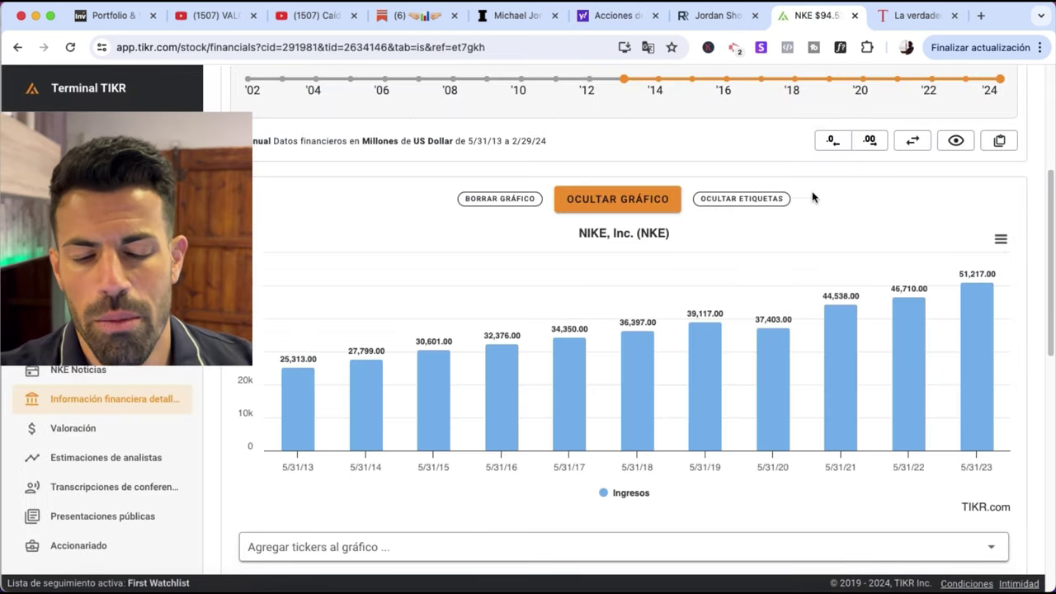
scroll(788, 283, down, 5)
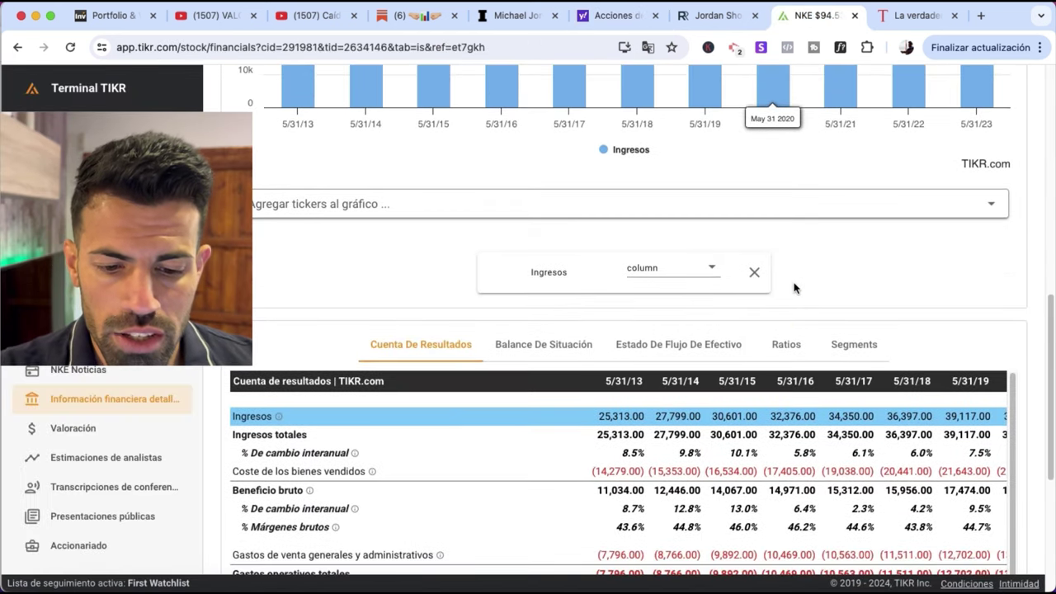
scroll(755, 255, up, 4)
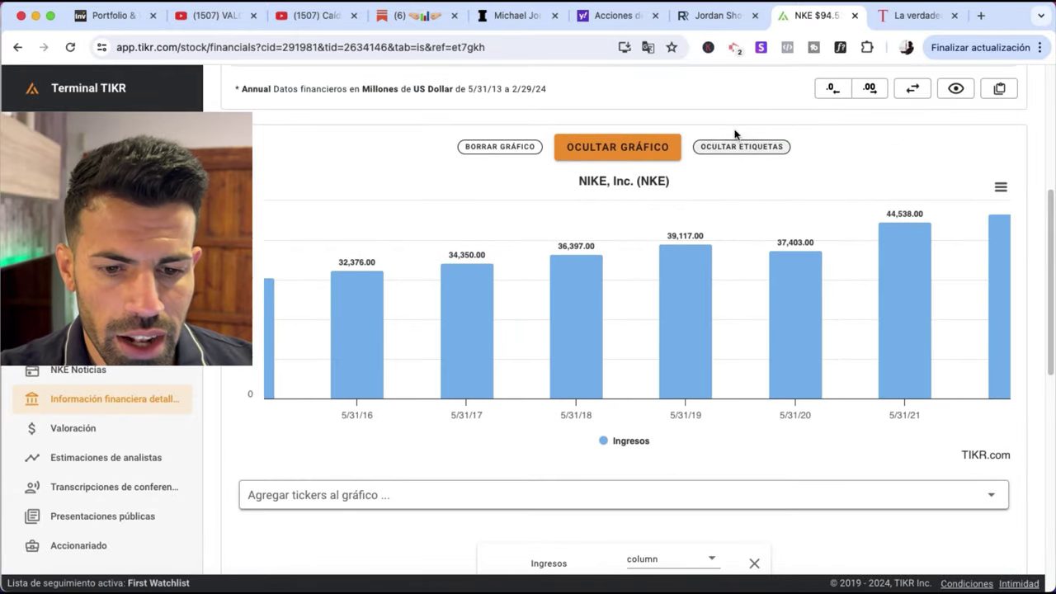
Open Nike's valuation multiples in TIKR.
scroll(685, 207, up, 4)
click(635, 132)
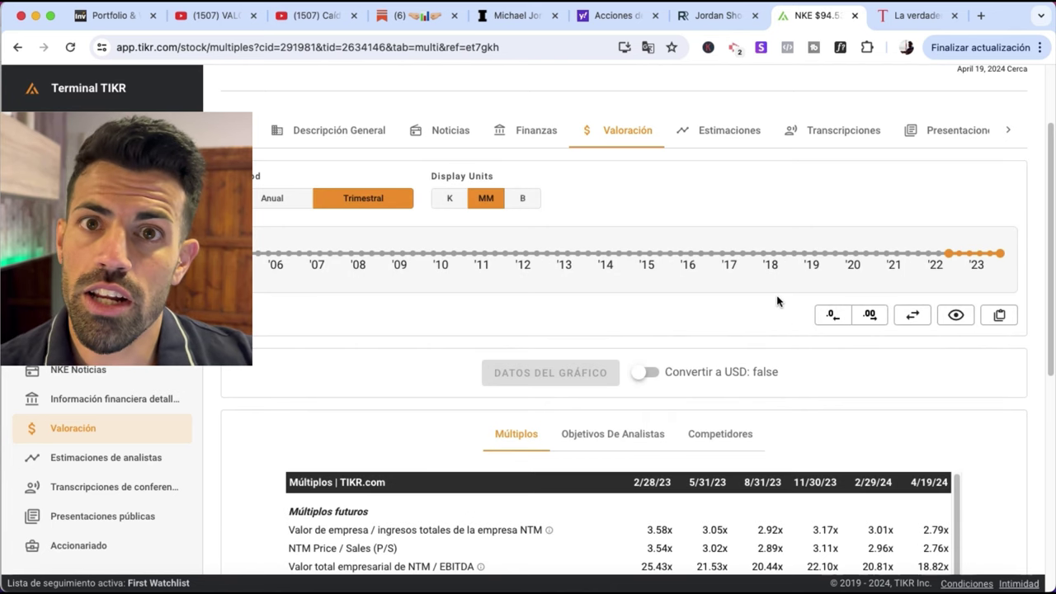
Chart Nike's LTM Price / Sales (P/S) multiple over the 10-year range and review its average, maximum and minimum.
scroll(933, 420, down, 3)
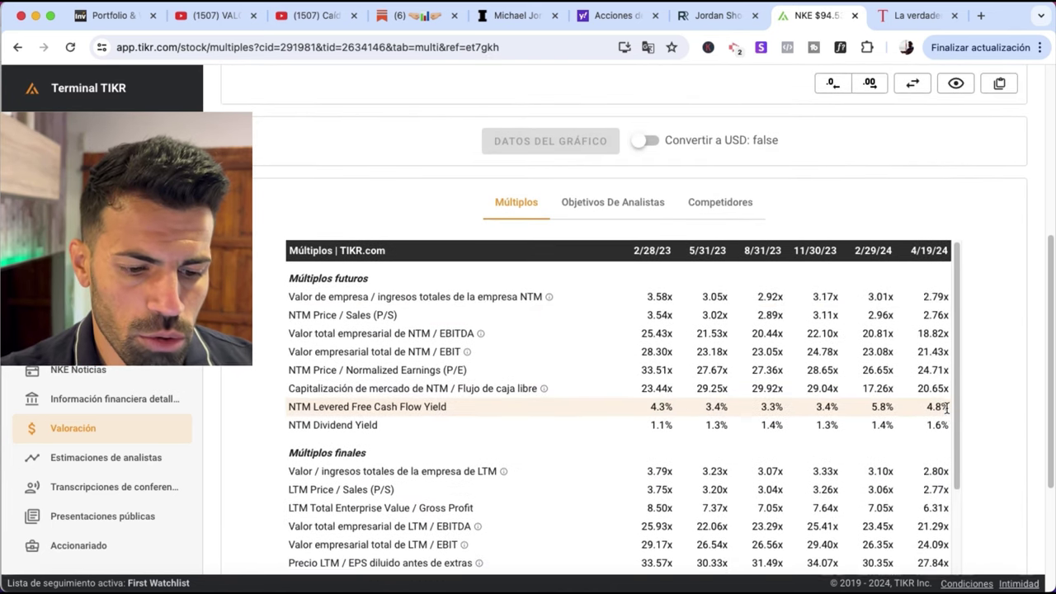
scroll(946, 408, down, 2)
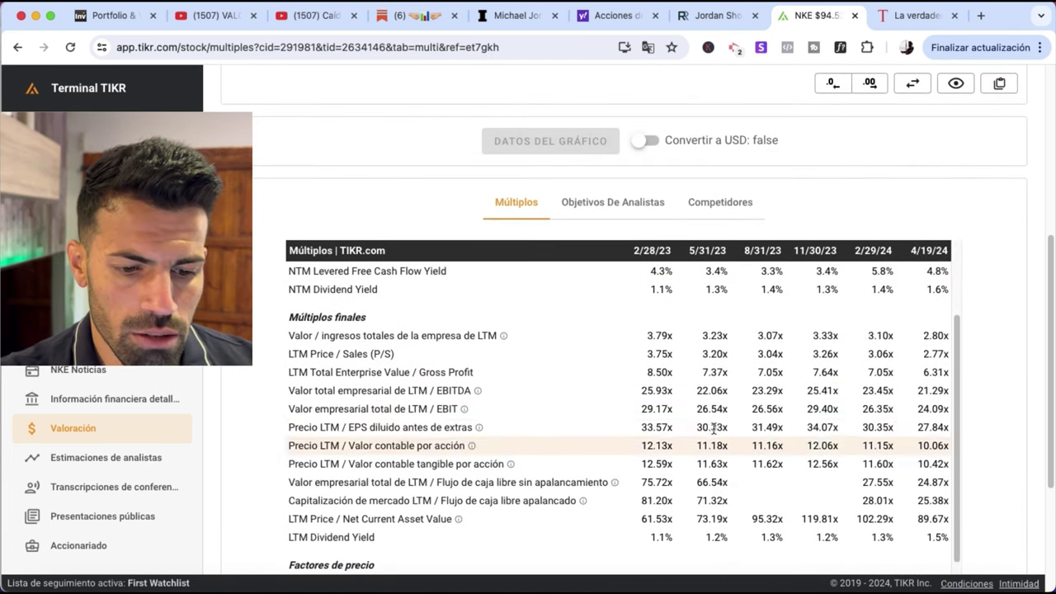
click(467, 353)
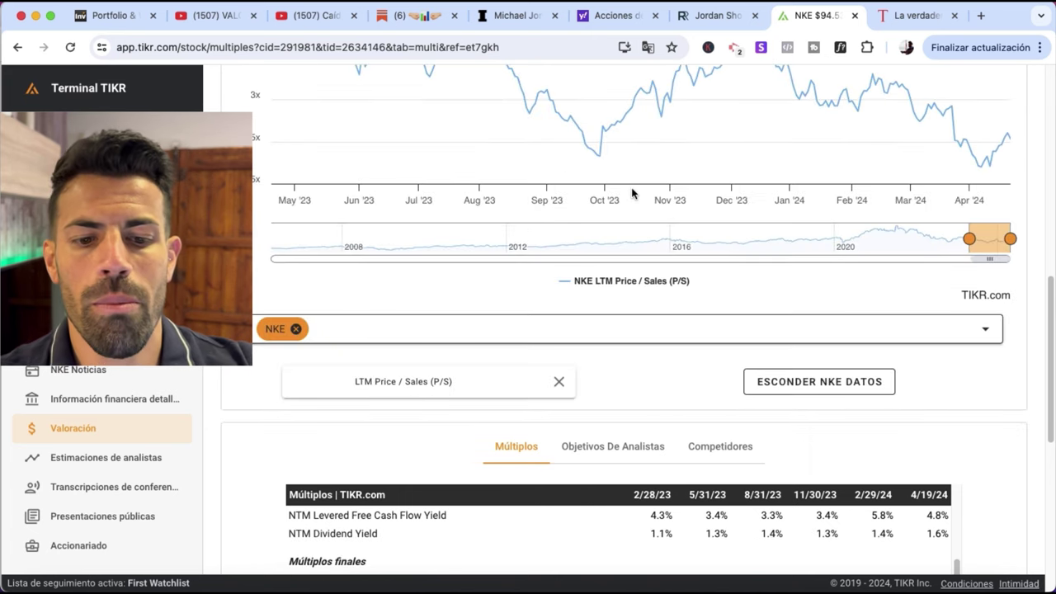
scroll(699, 247, up, 2)
click(472, 82)
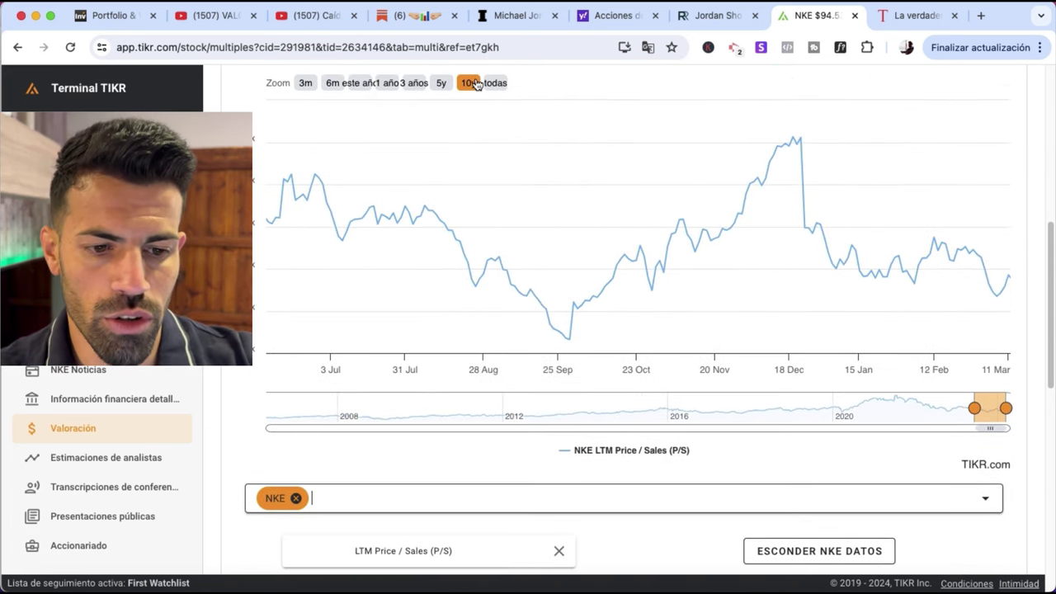
drag(1050, 264, 1050, 211)
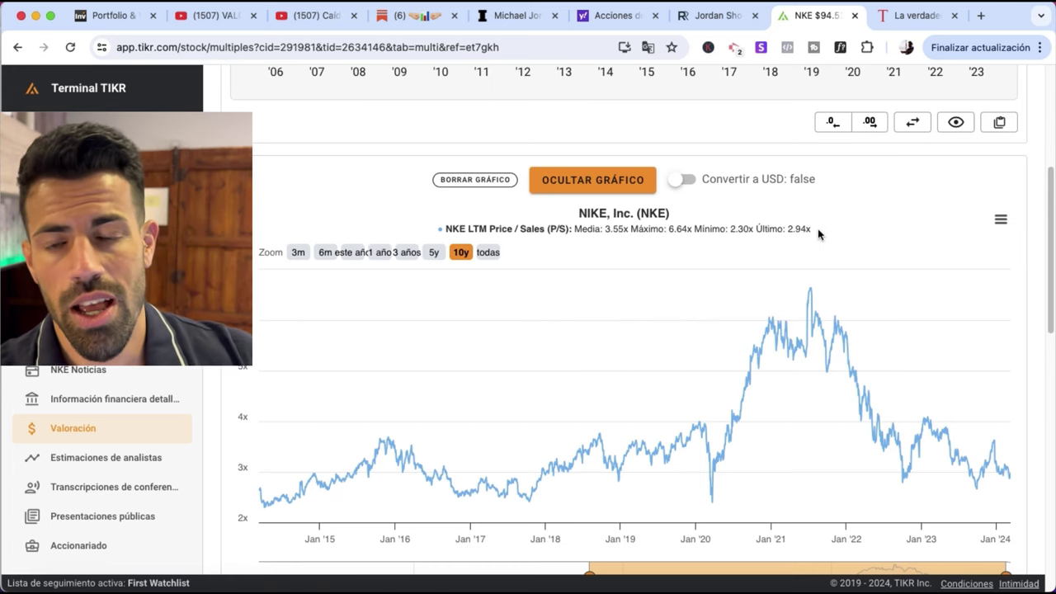
scroll(791, 233, up, 2)
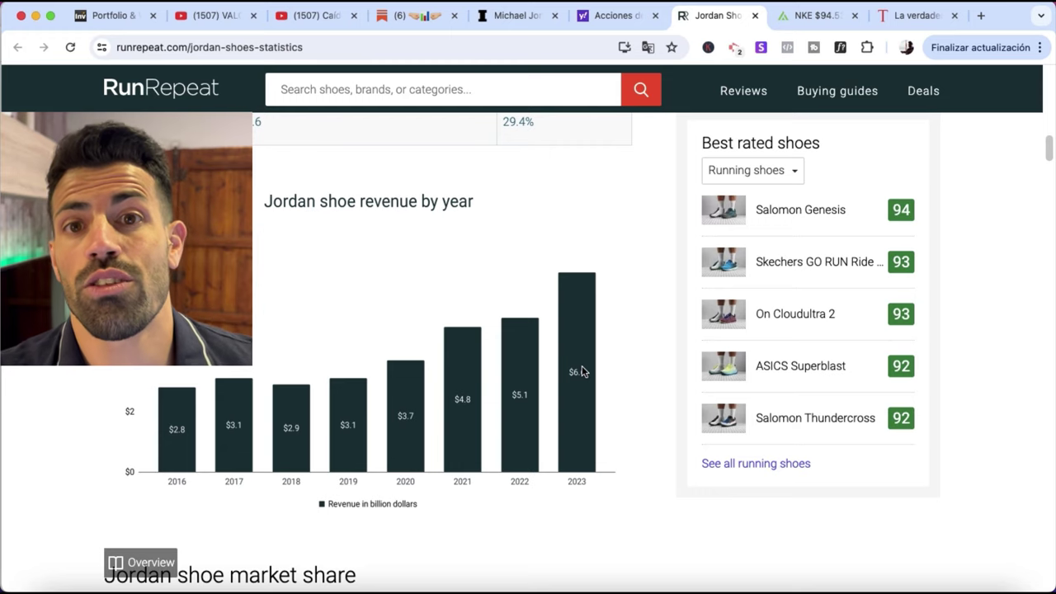
Switch to the Excel workbook and examine Jordan Brand's 2023 revenue, the sales multiple and the Valoración Jordan Brand formula.
key(super+Tab)
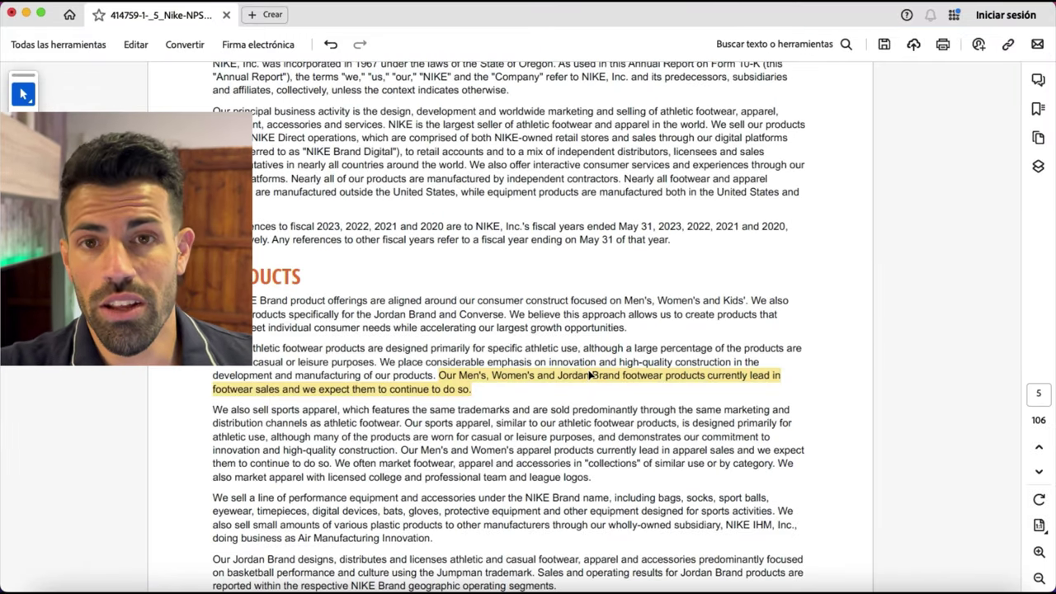
key(super+Tab)
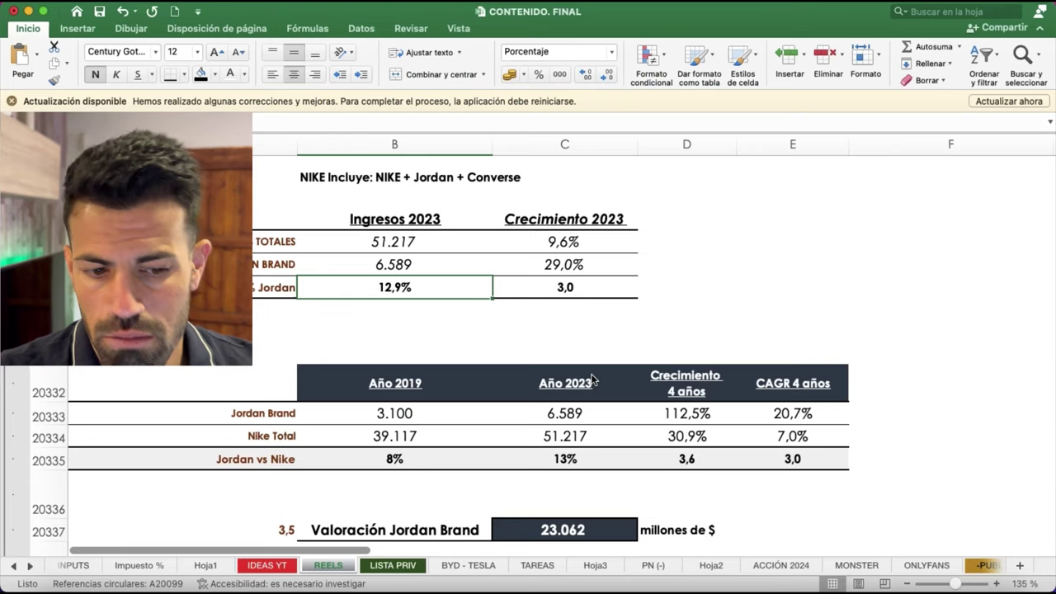
click(434, 262)
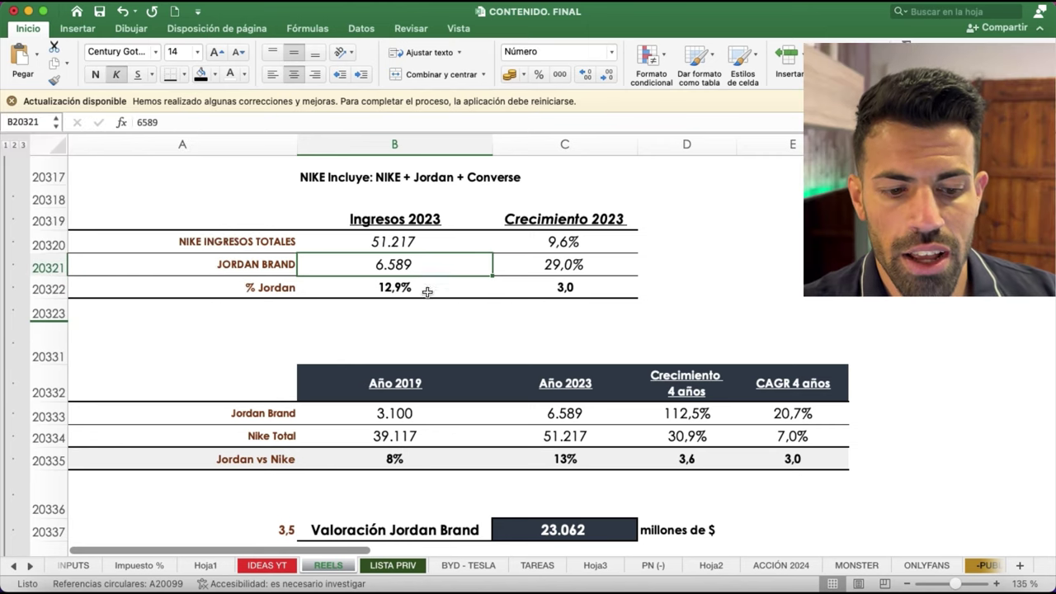
scroll(436, 309, down, 3)
click(294, 450)
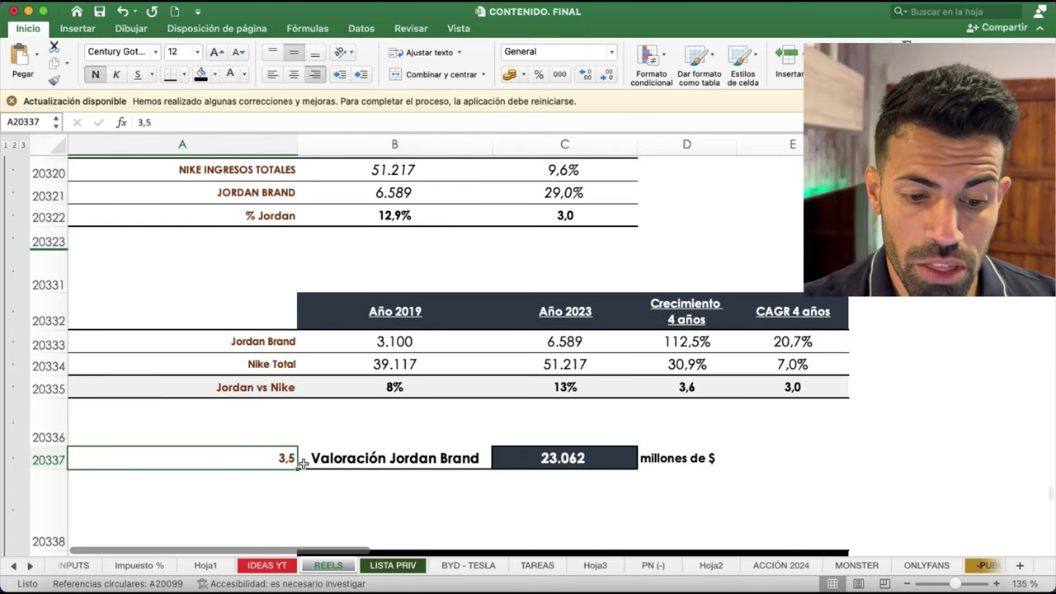
click(562, 451)
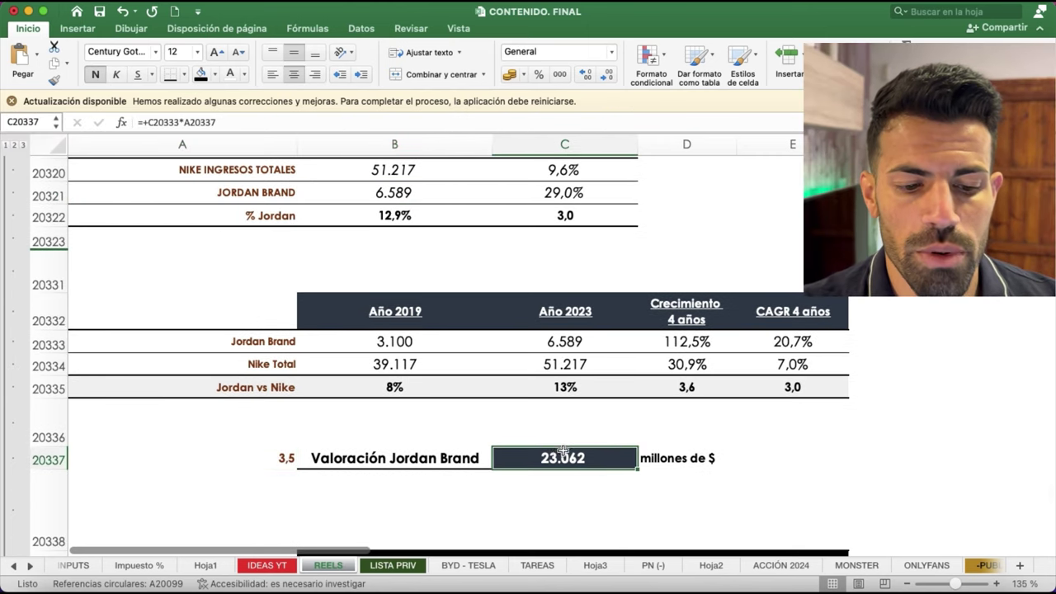
click(435, 462)
click(610, 459)
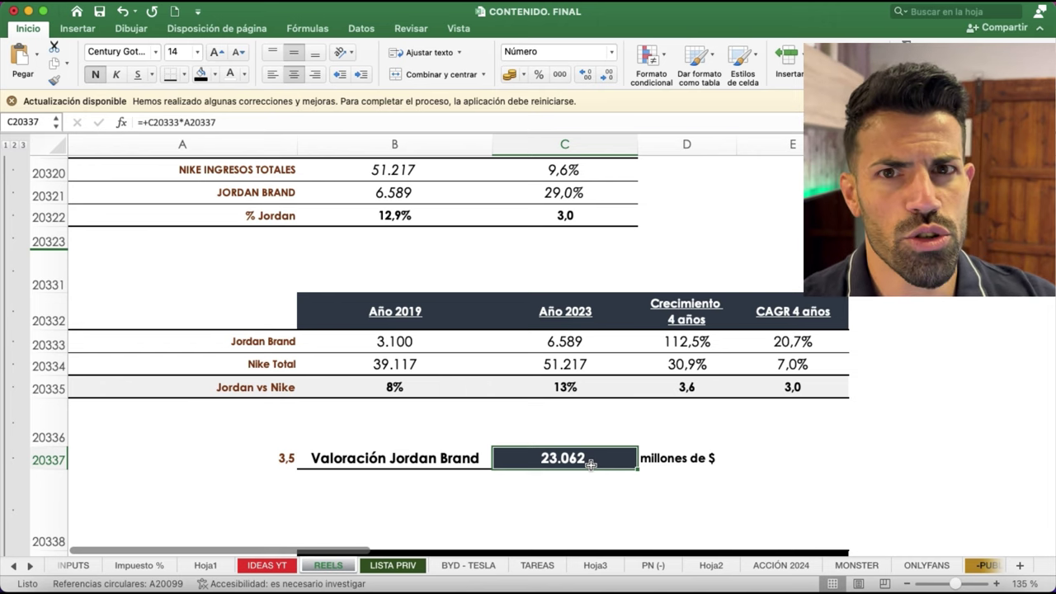
click(257, 460)
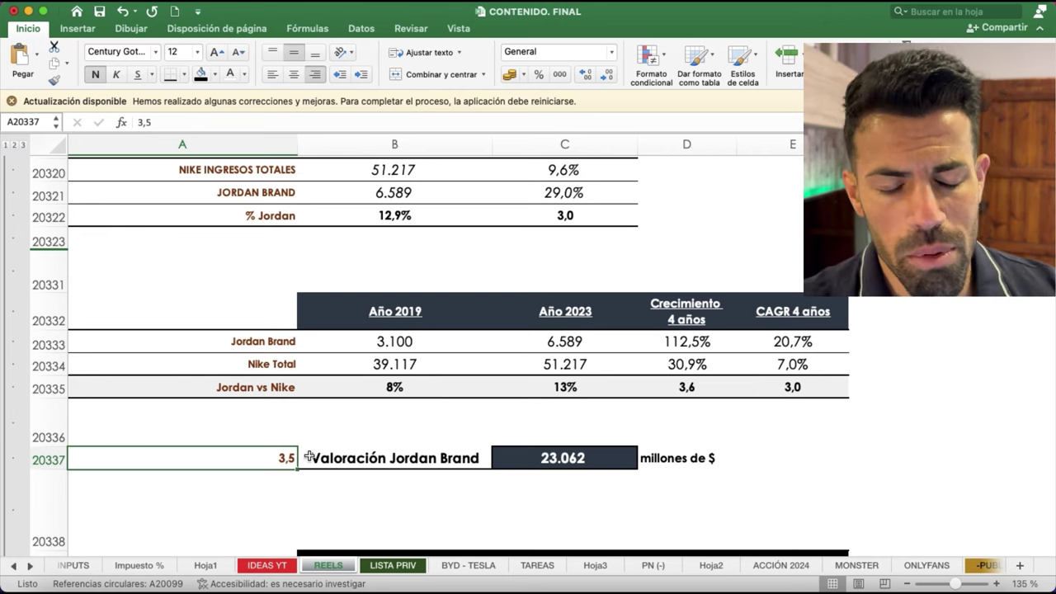
click(551, 450)
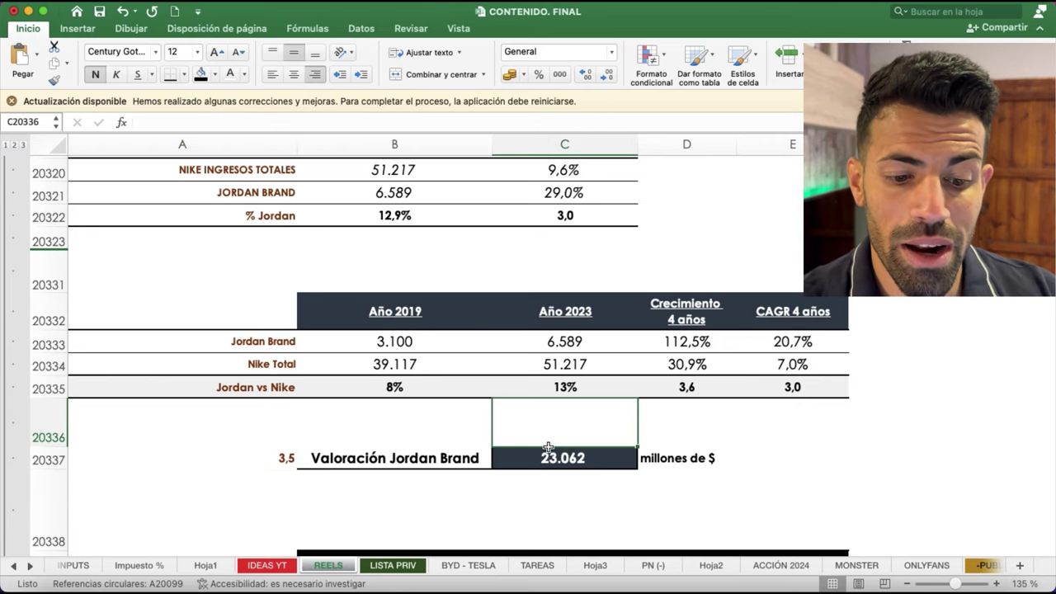
click(590, 465)
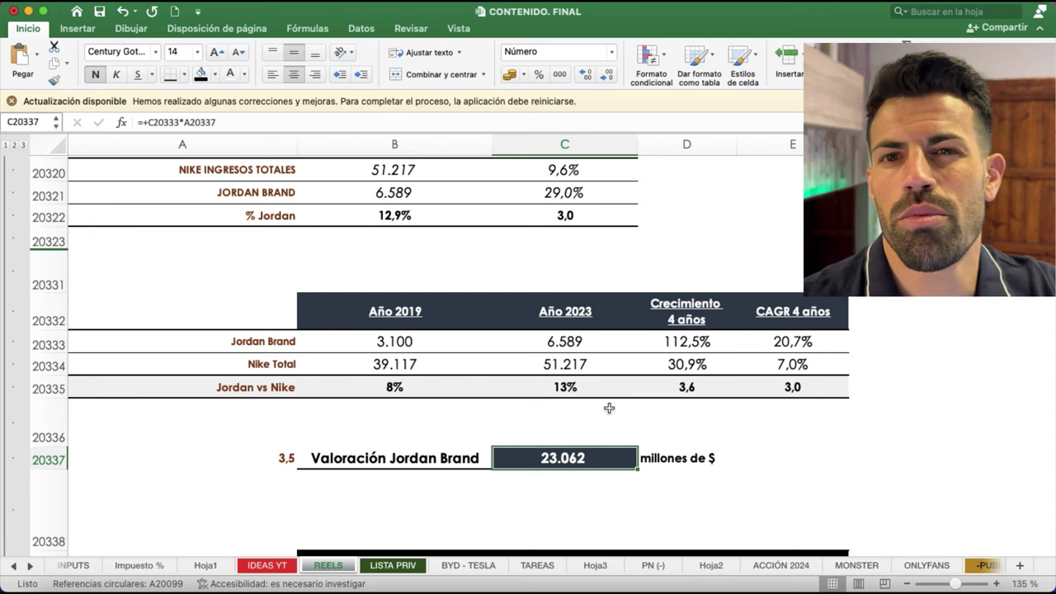
Look through the brand comparison table from Under Armour to Adidas, reading each company's market value and Jordan Brand multiple.
scroll(610, 408, down, 6)
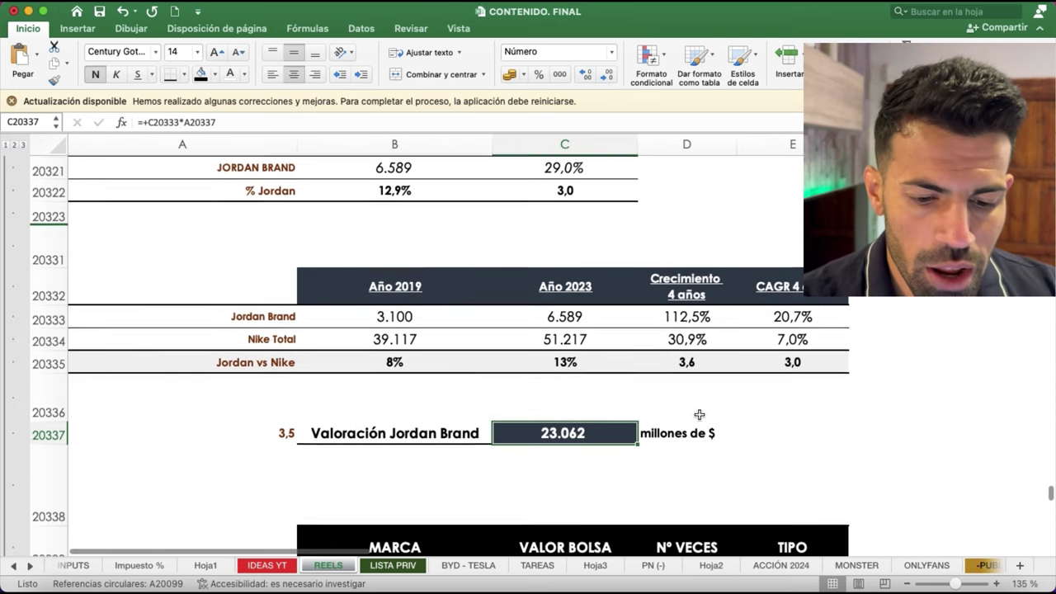
scroll(784, 373, down, 1)
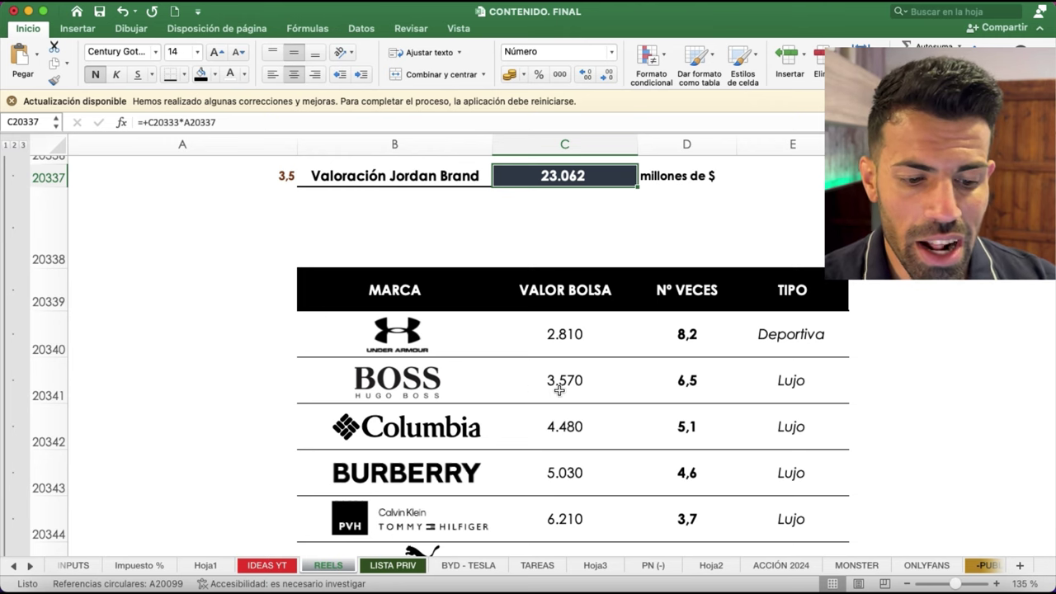
scroll(586, 392, down, 1)
scroll(678, 408, down, 2)
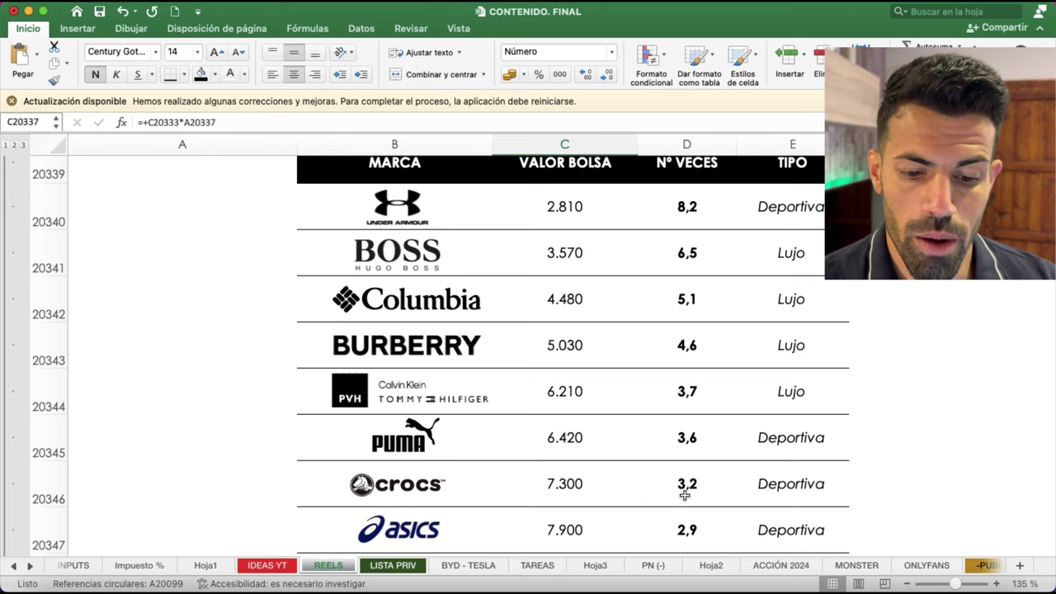
scroll(686, 493, down, 2)
scroll(687, 492, down, 2)
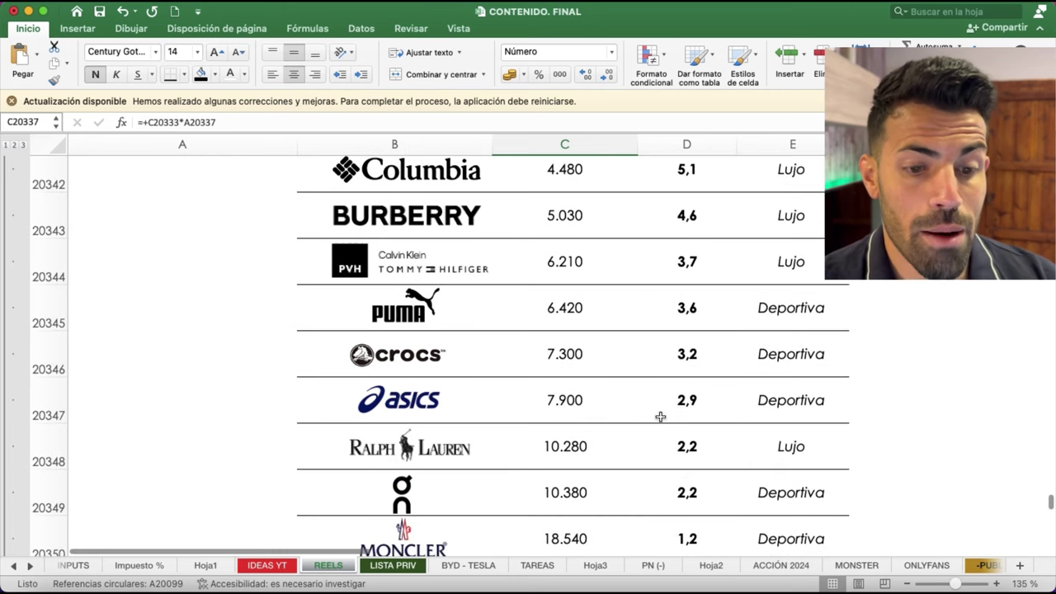
scroll(660, 415, down, 1)
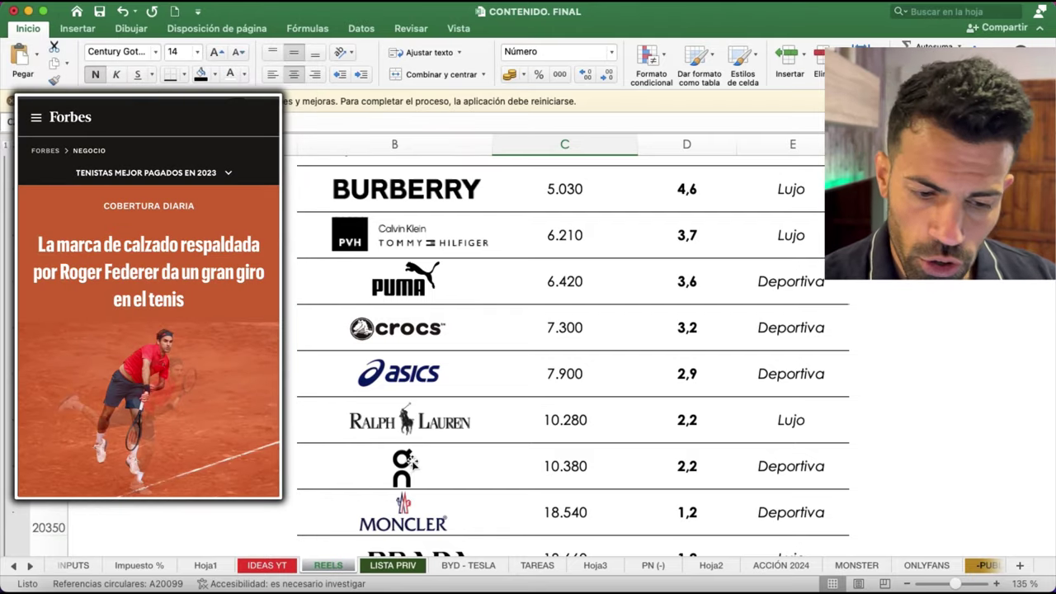
scroll(466, 438, down, 3)
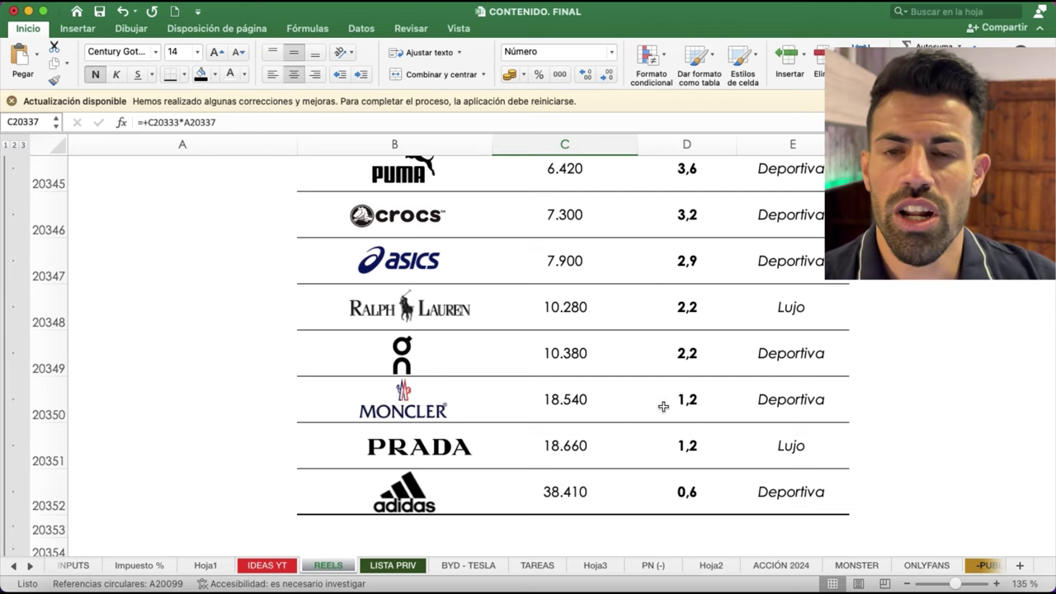
Review the comparison table back up from Adidas to Under Armour and return to the Jordan Brand valuation.
scroll(665, 407, up, 2)
scroll(672, 406, up, 1)
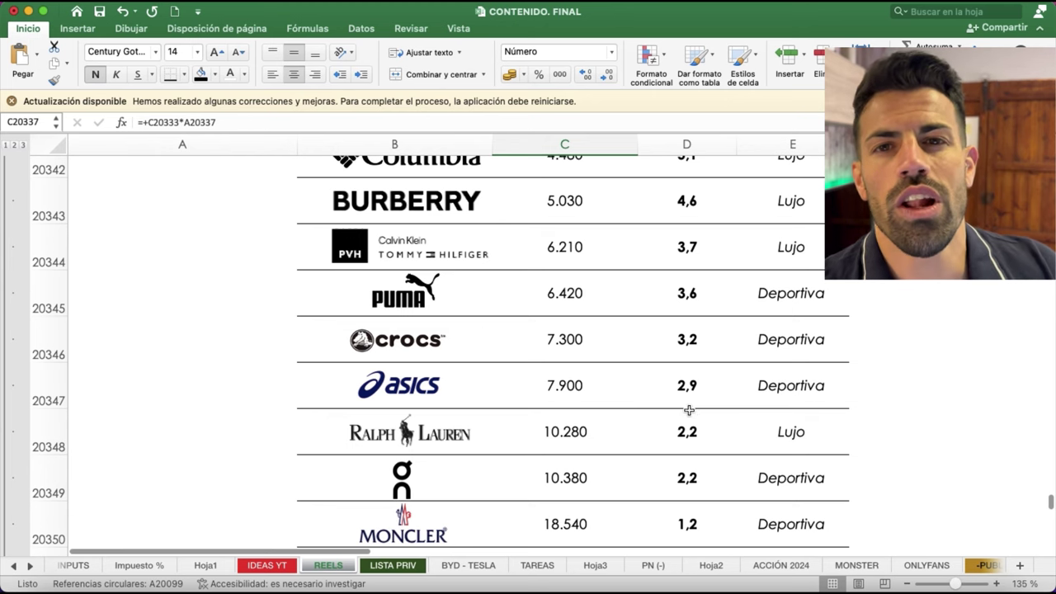
scroll(693, 411, up, 1)
scroll(711, 414, up, 1)
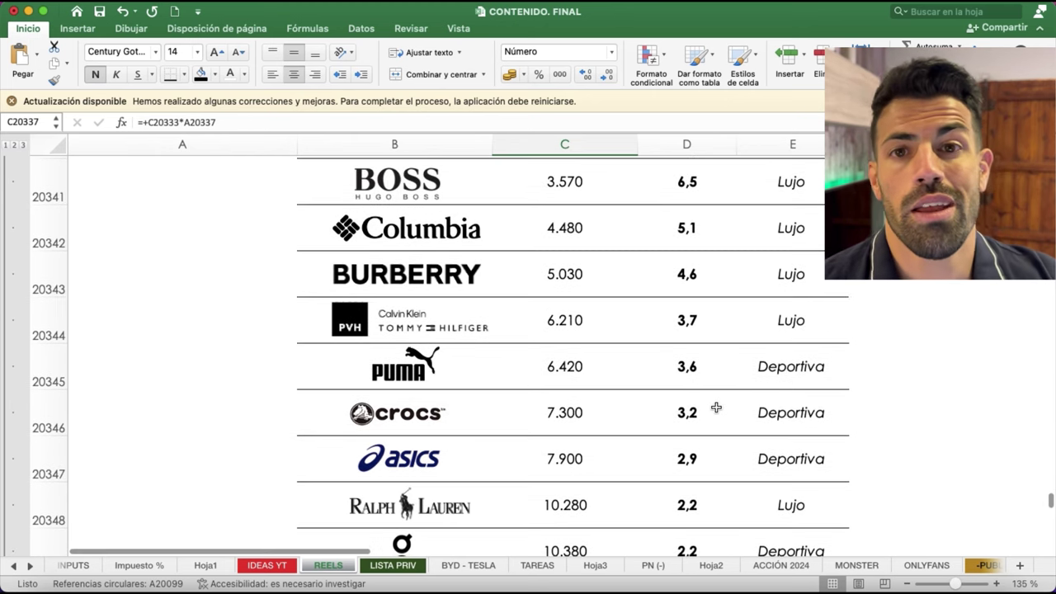
scroll(716, 407, up, 2)
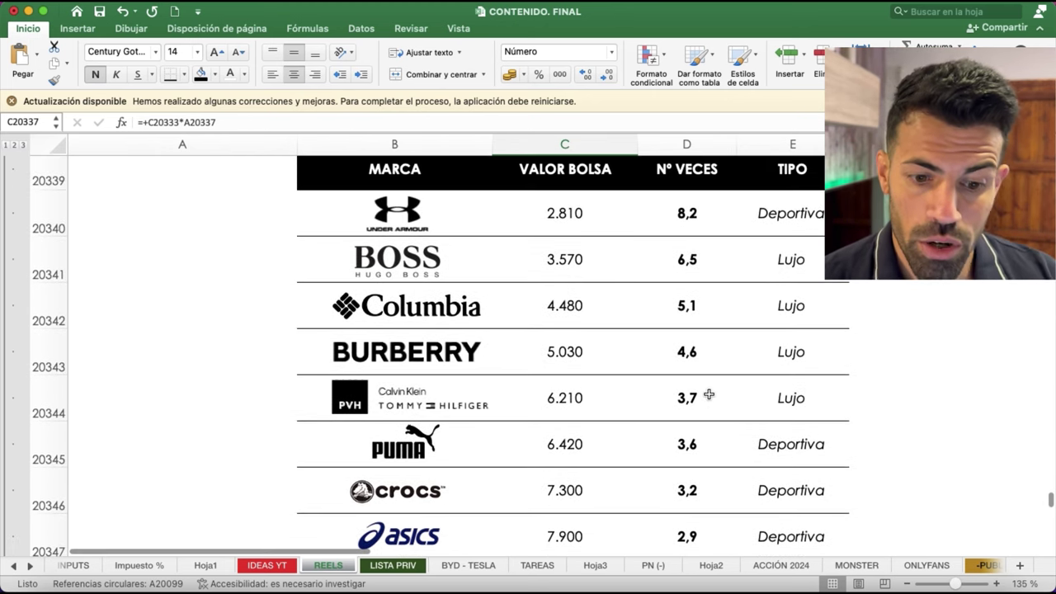
scroll(715, 317, up, 5)
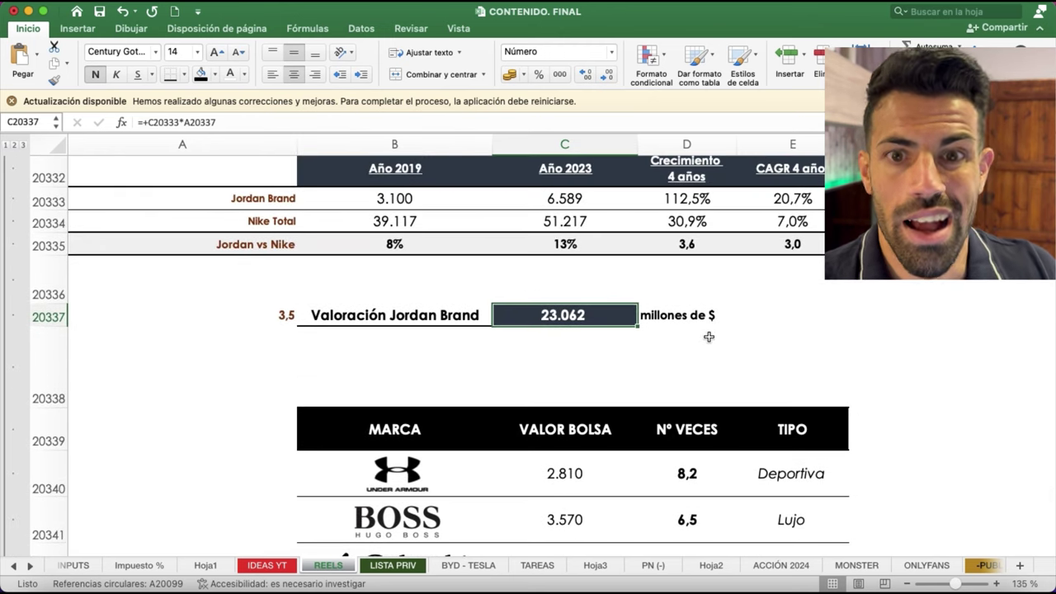
Compare the Nº Veces values of Under Armour, Boss, Columbia, Burberry and PVH with the Jordan Brand valuation above the table.
scroll(718, 332, down, 2)
scroll(725, 330, down, 3)
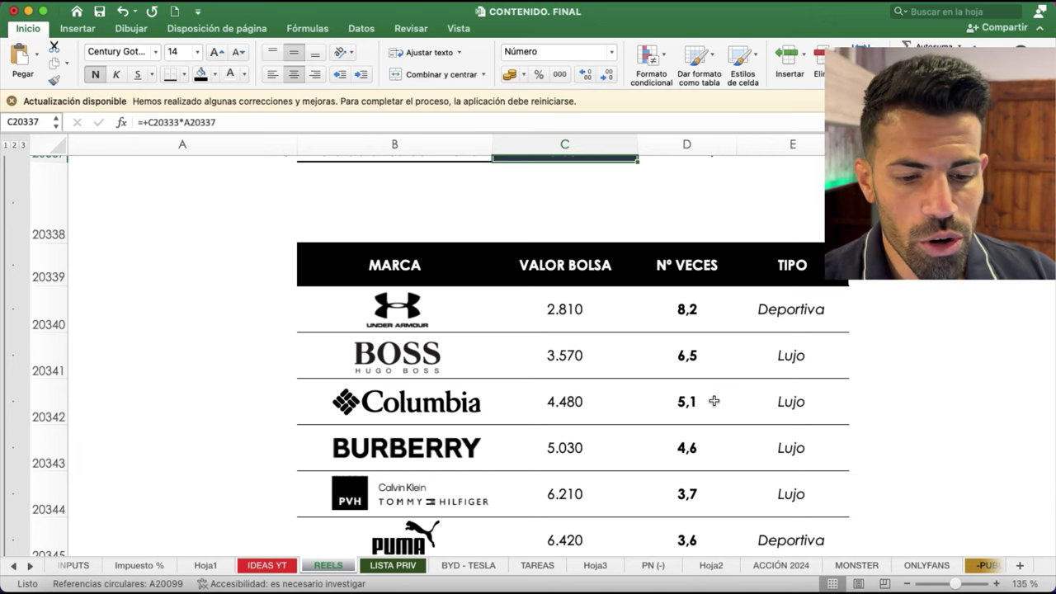
scroll(729, 396, down, 1)
scroll(699, 373, down, 1)
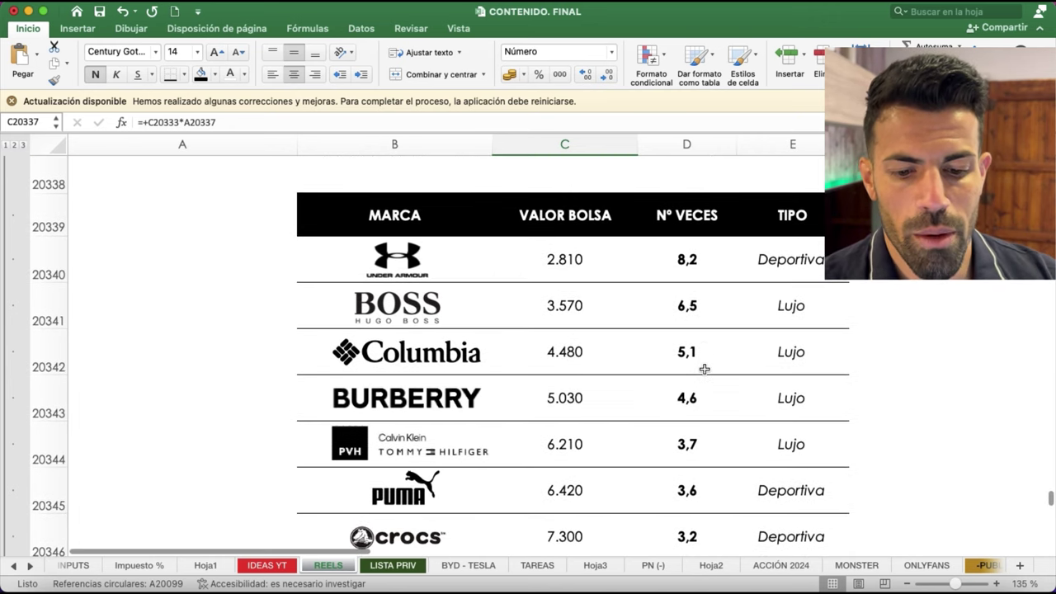
scroll(706, 382, down, 2)
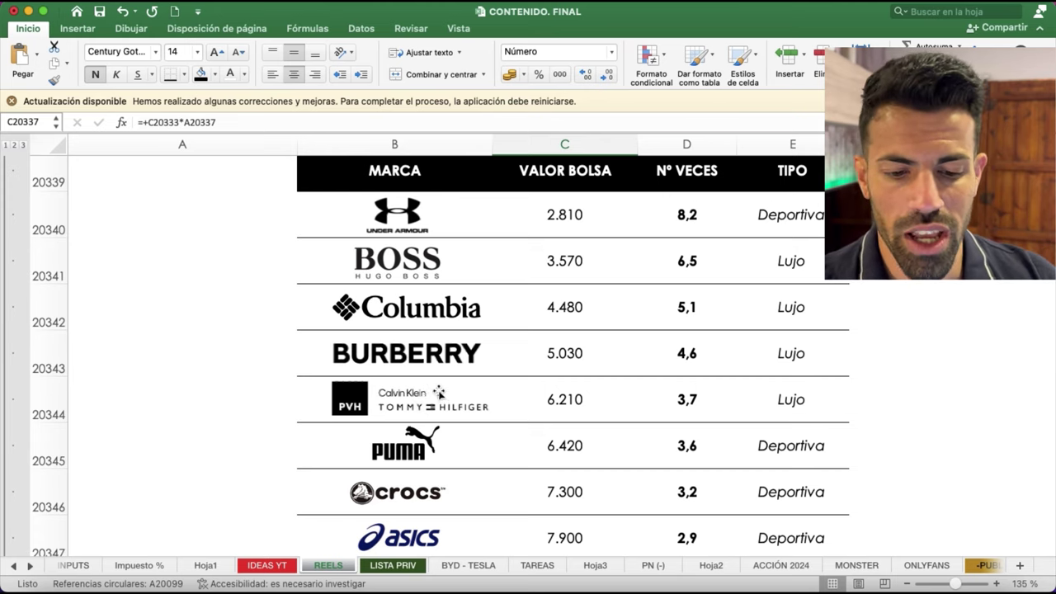
scroll(617, 267, up, 5)
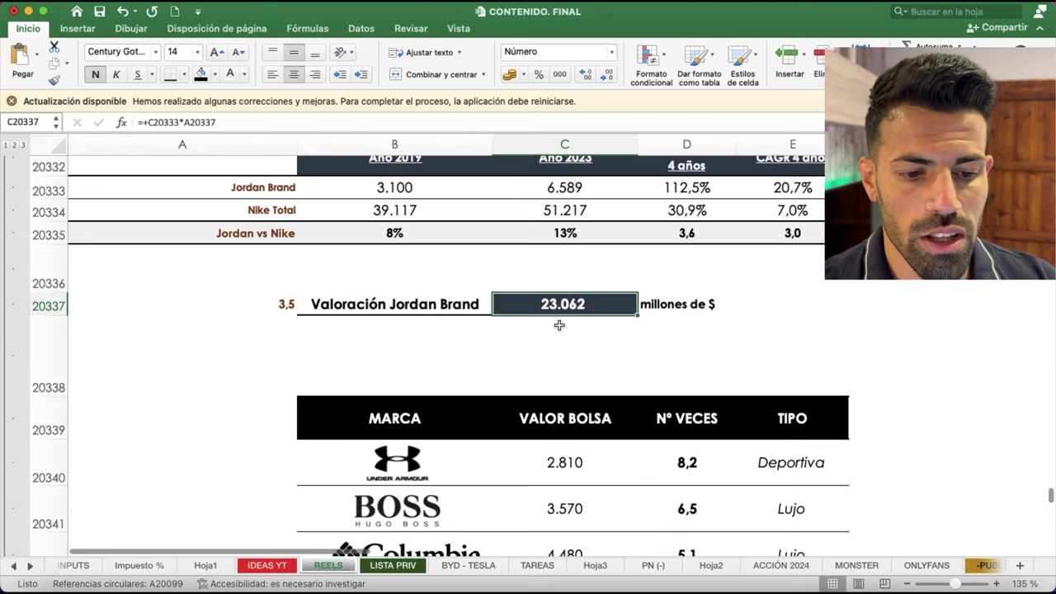
Check the larger brands at the end of the comparison table and select Moncler's market value cell.
scroll(599, 330, down, 5)
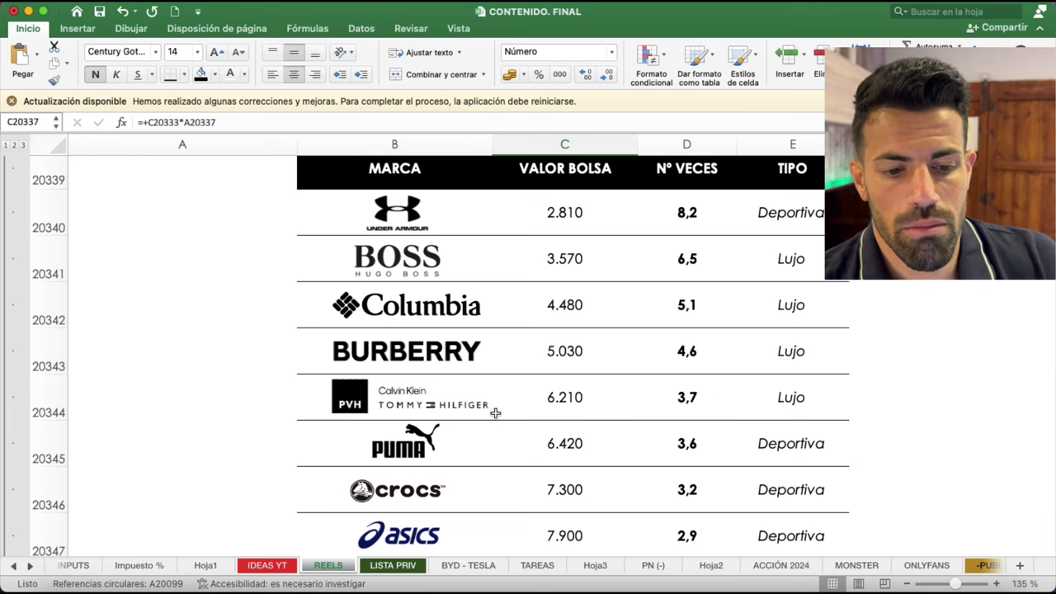
scroll(564, 422, down, 3)
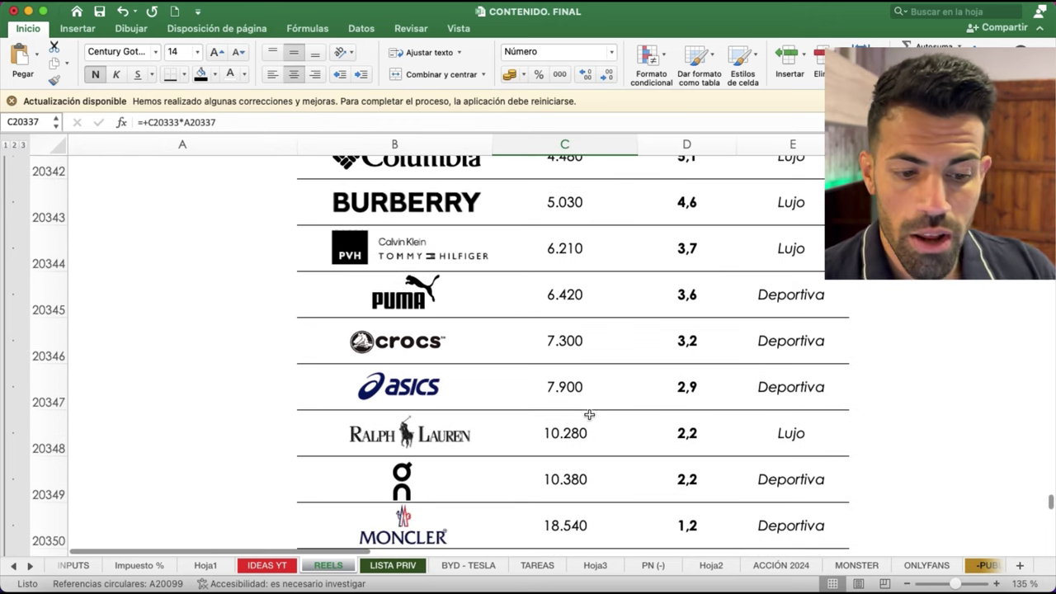
scroll(589, 414, down, 2)
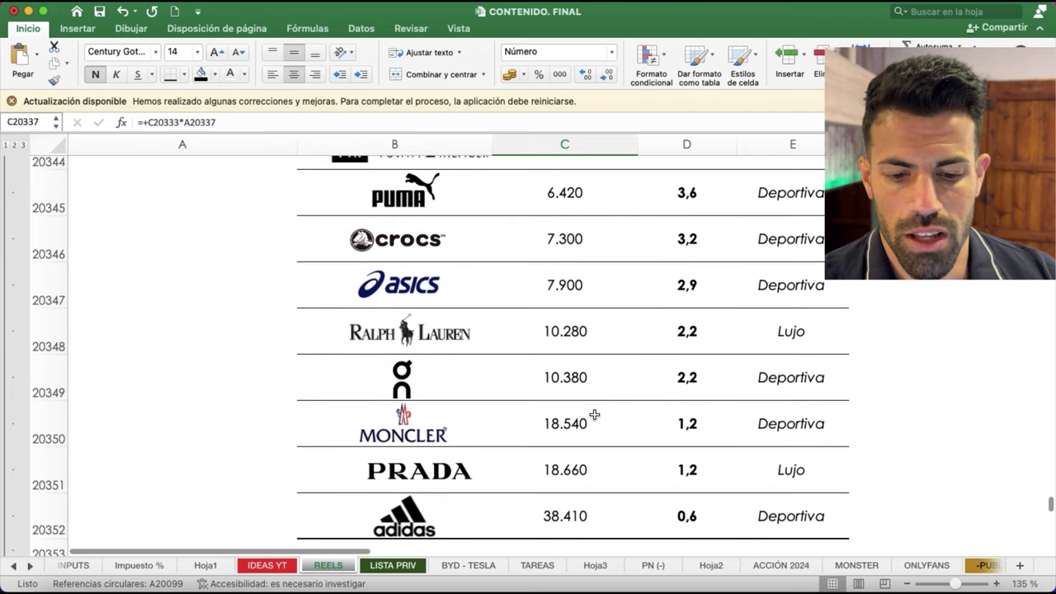
scroll(627, 422, down, 1)
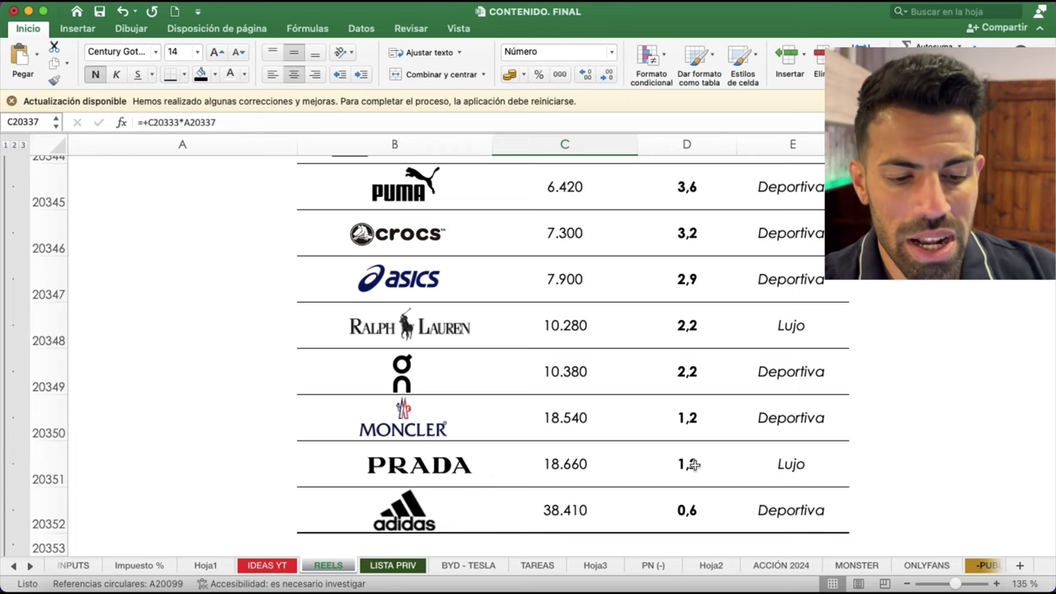
click(437, 429)
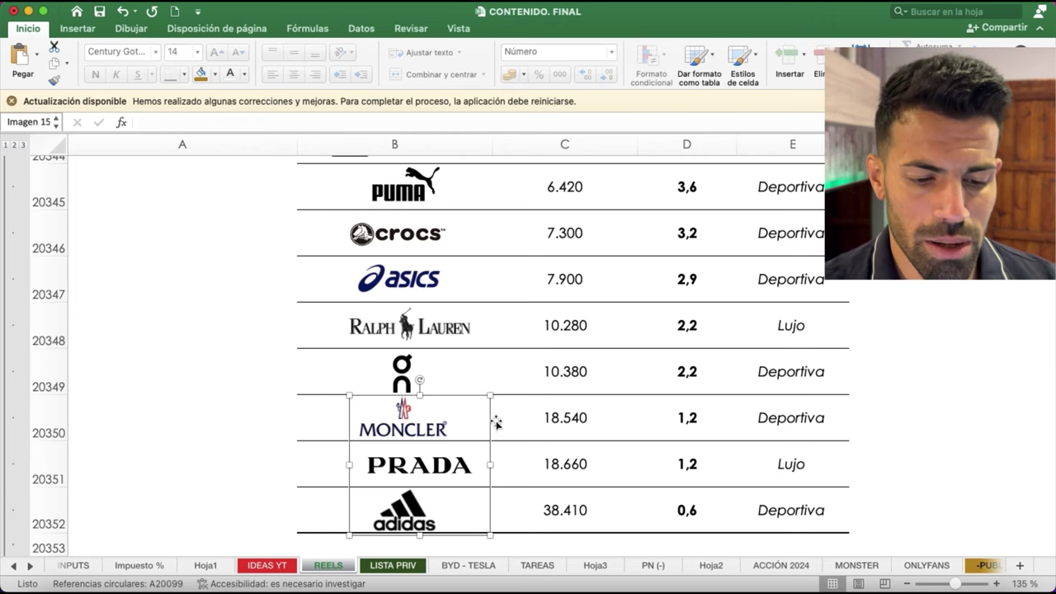
click(556, 422)
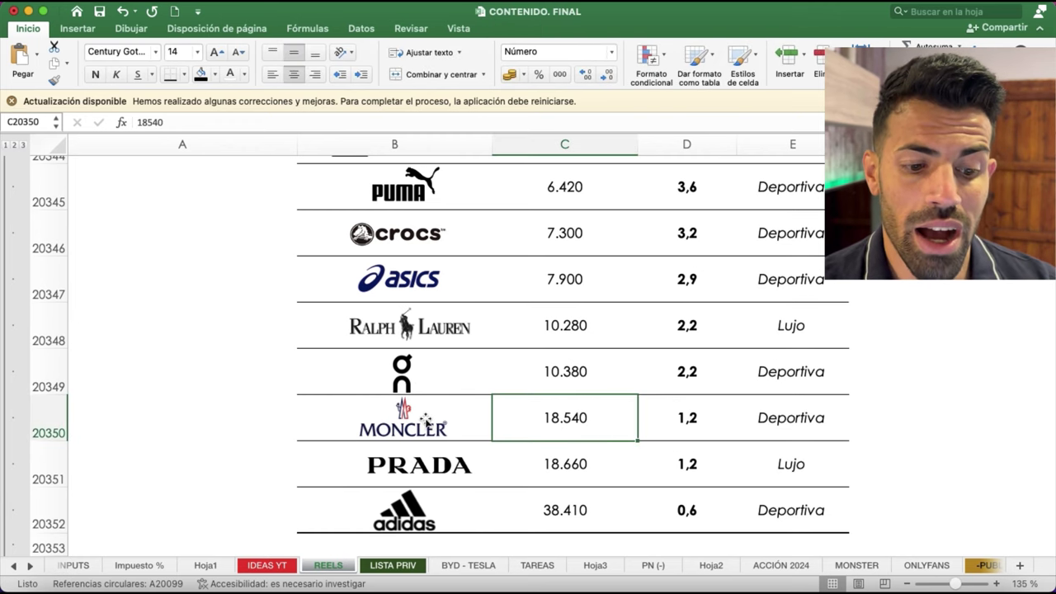